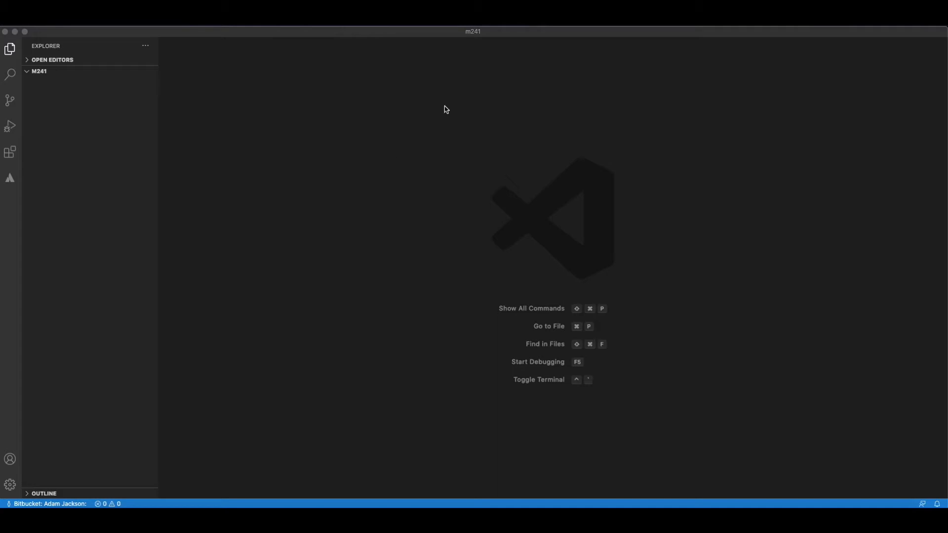
Switch to the Magento DevDocs page in the browser and copy the Magento Open Source composer create-project command without the install directory placeholder.
click(422, 177)
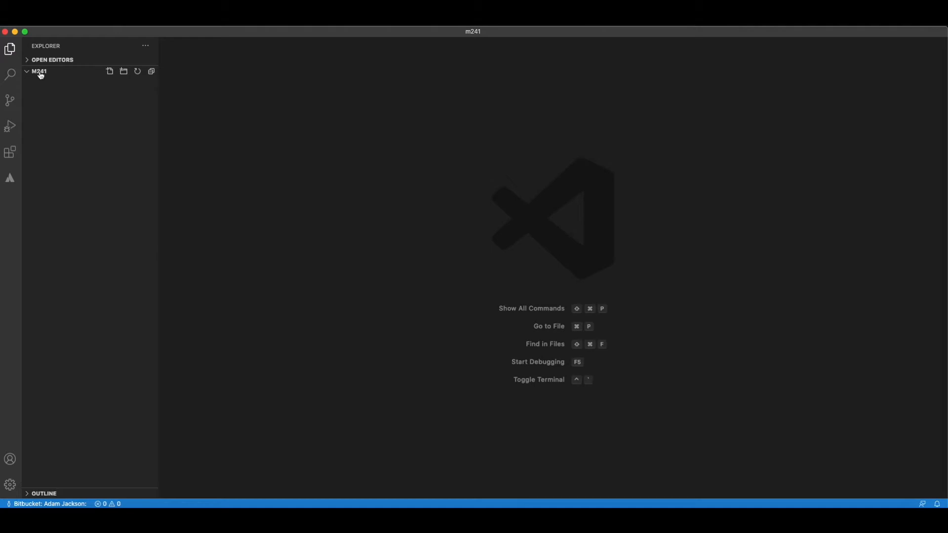
key(ctrl+Up)
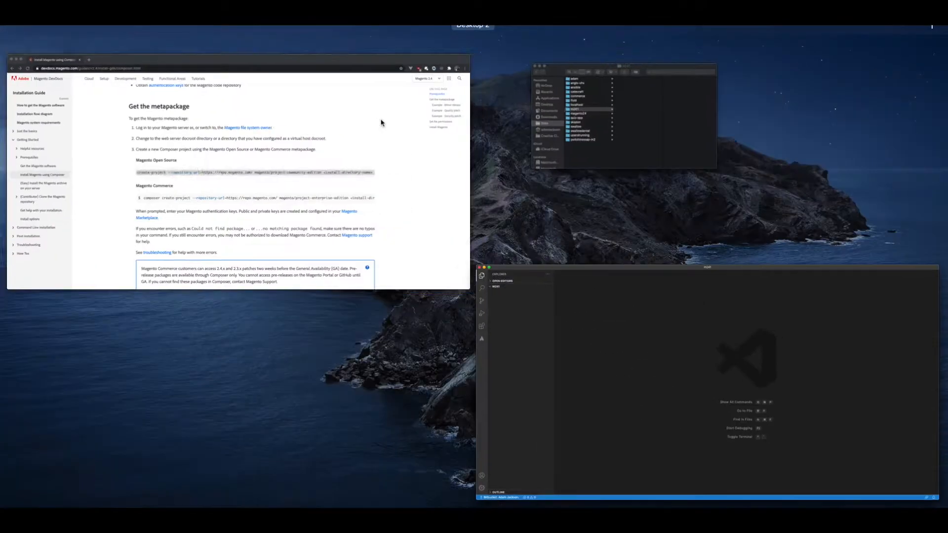
click(381, 122)
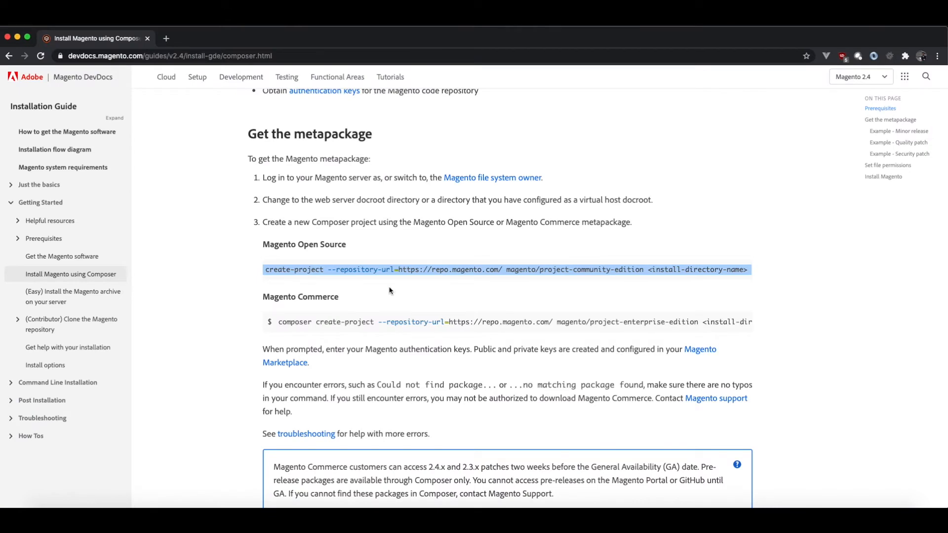
click(389, 290)
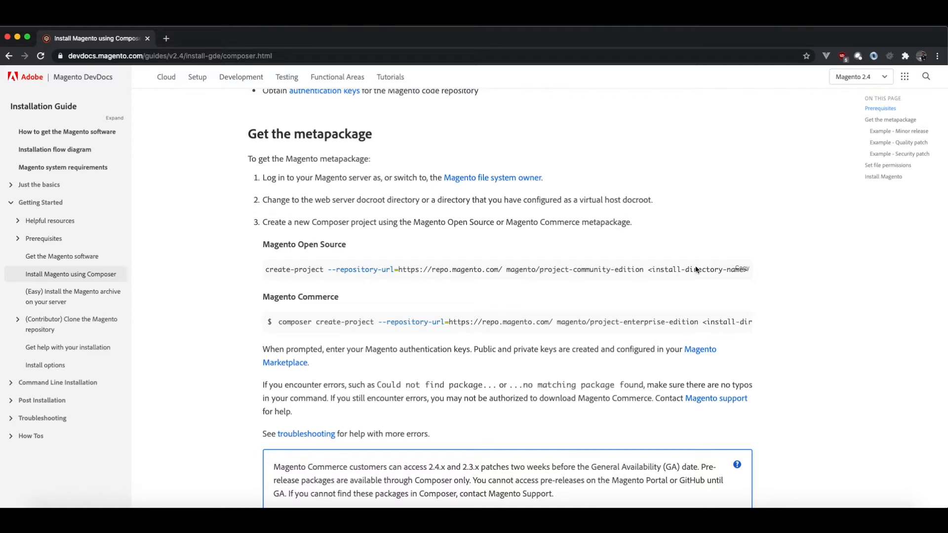
drag(645, 270, 255, 267)
key(super+c)
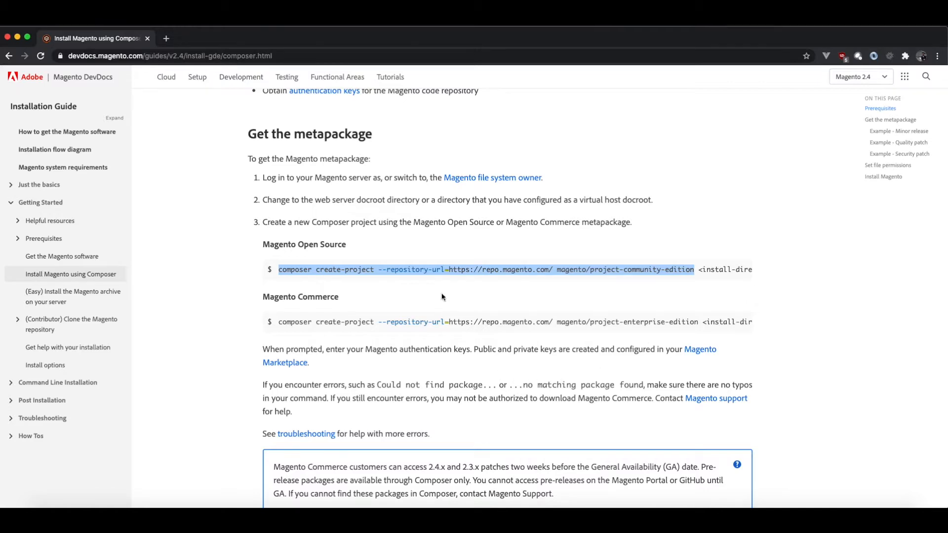
Switch to Visual Studio Code and open a new terminal in the m241 folder.
key(ctrl+Up)
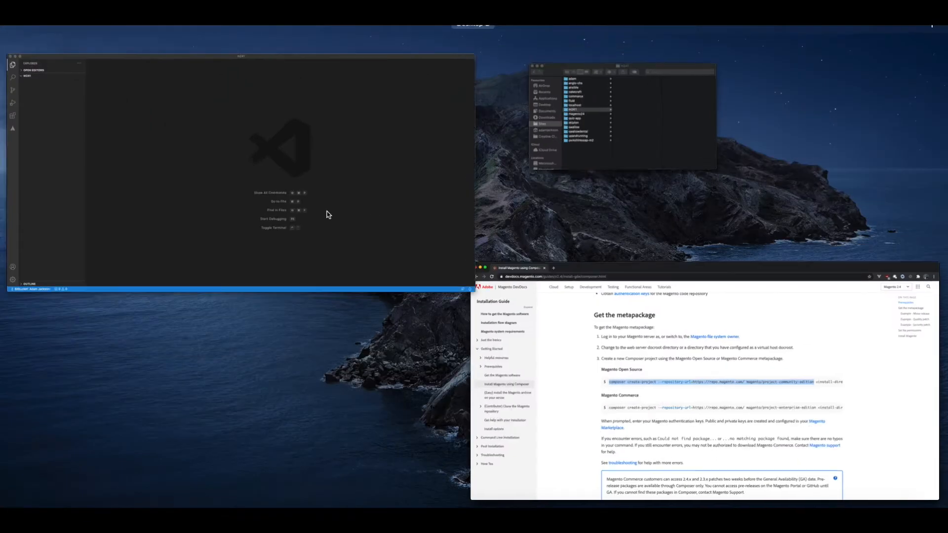
click(328, 211)
click(211, 21)
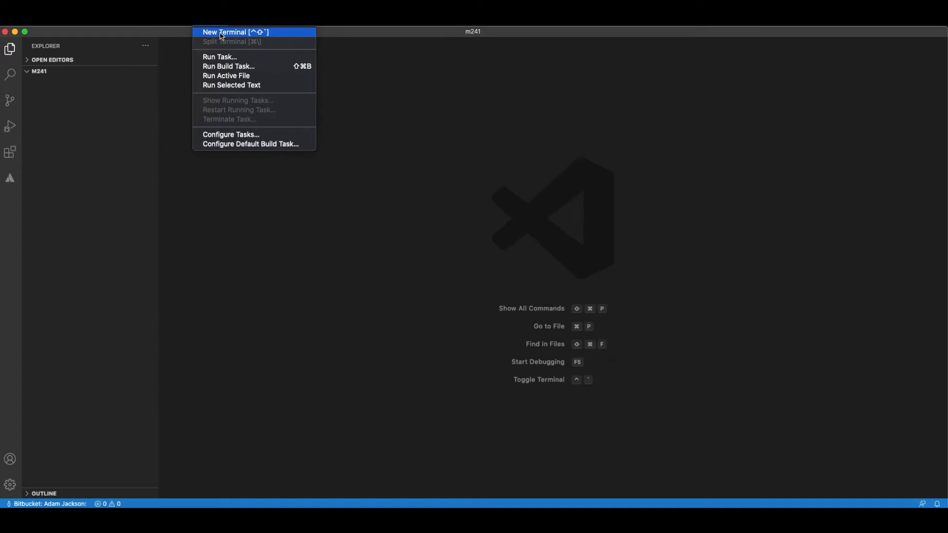
click(220, 34)
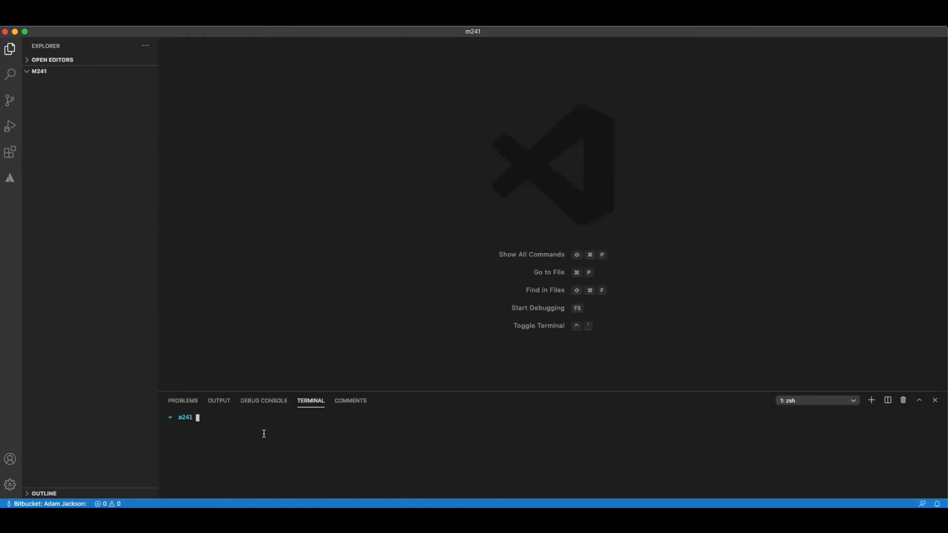
key(super+v)
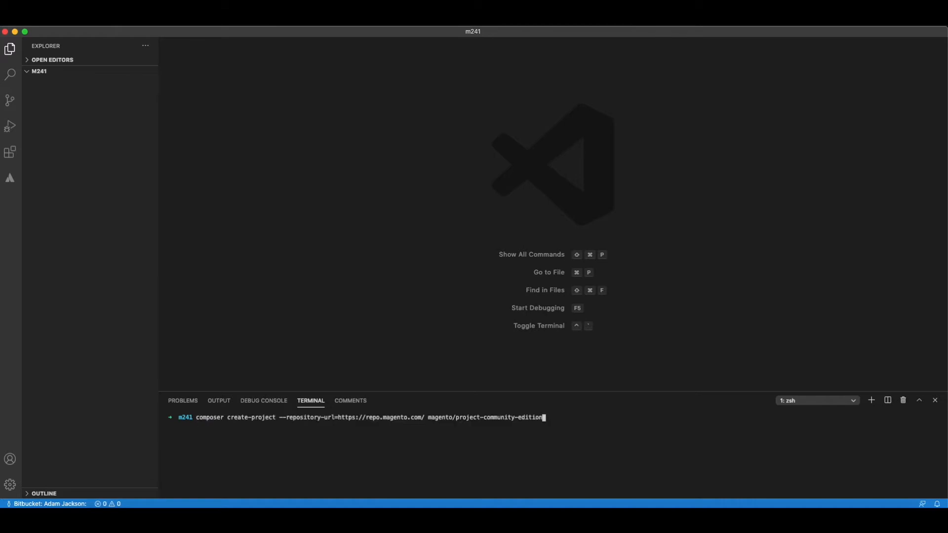
text(n .)
key(BackSpace)
text(magento)
key(BackSpace)
key(BackSpace)
key(BackSpace)
key(BackSpace)
key(BackSpace)
key(BackSpace)
key(BackSpace)
text(.)
key(Return)
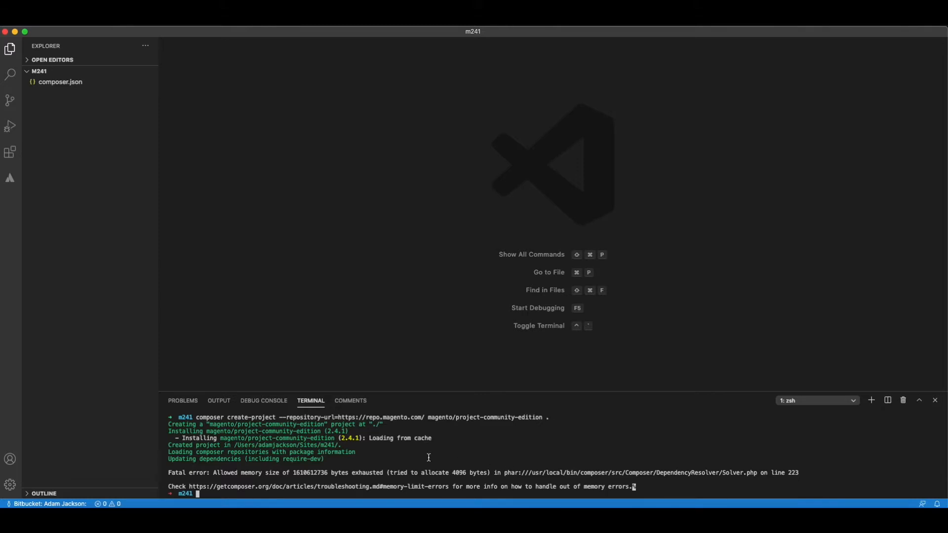
Check the installed PHP version with php -v and review the earlier create-project command in the terminal output.
text(php -v)
key(Return)
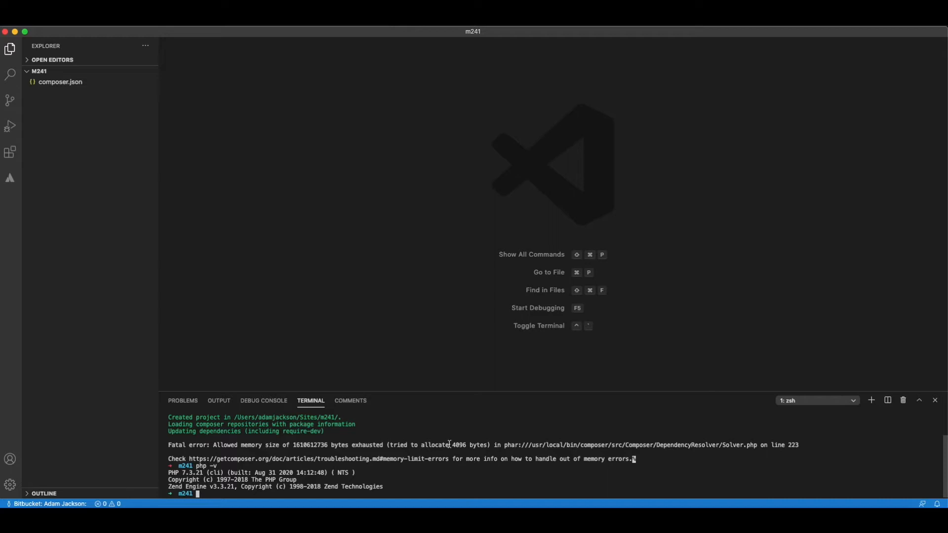
scroll(313, 435, up, 2)
drag(197, 418, 223, 418)
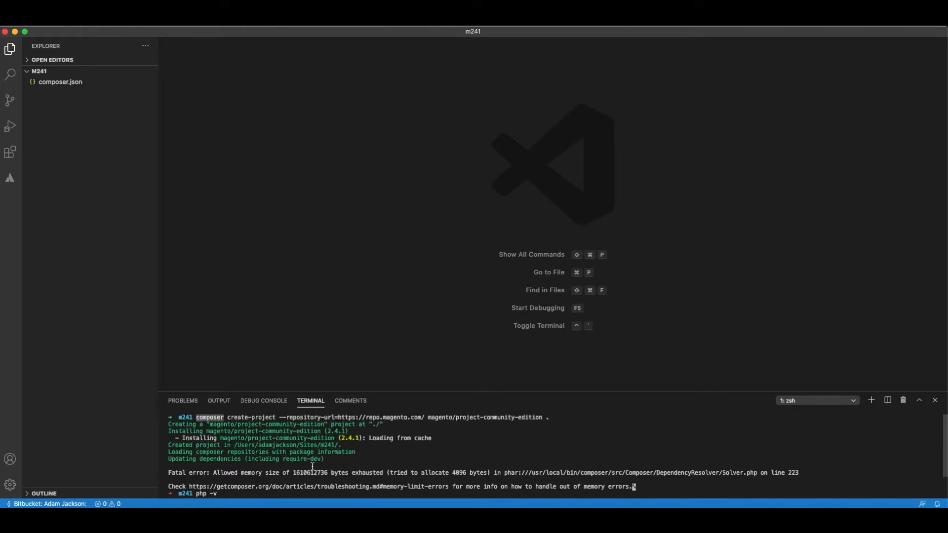
key(Return)
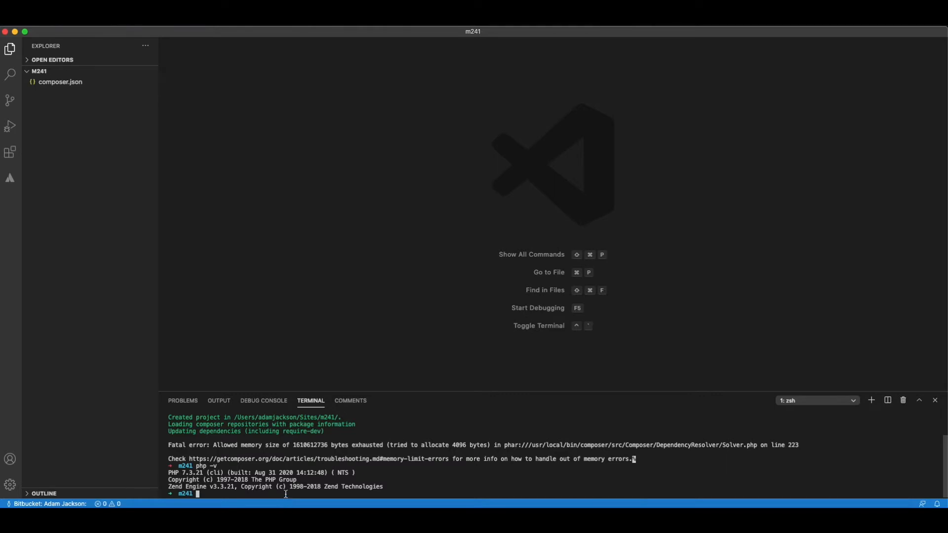
scroll(303, 456, up, 2)
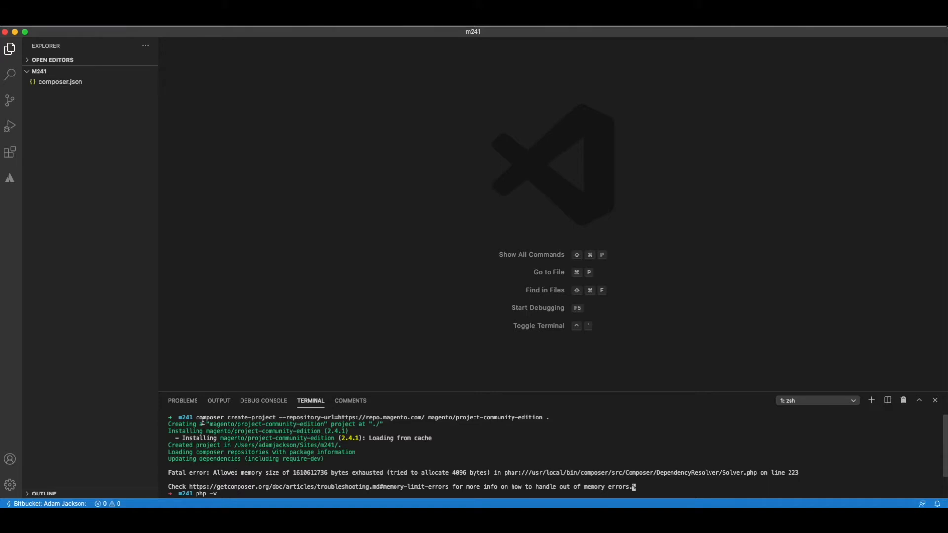
drag(196, 418, 552, 418)
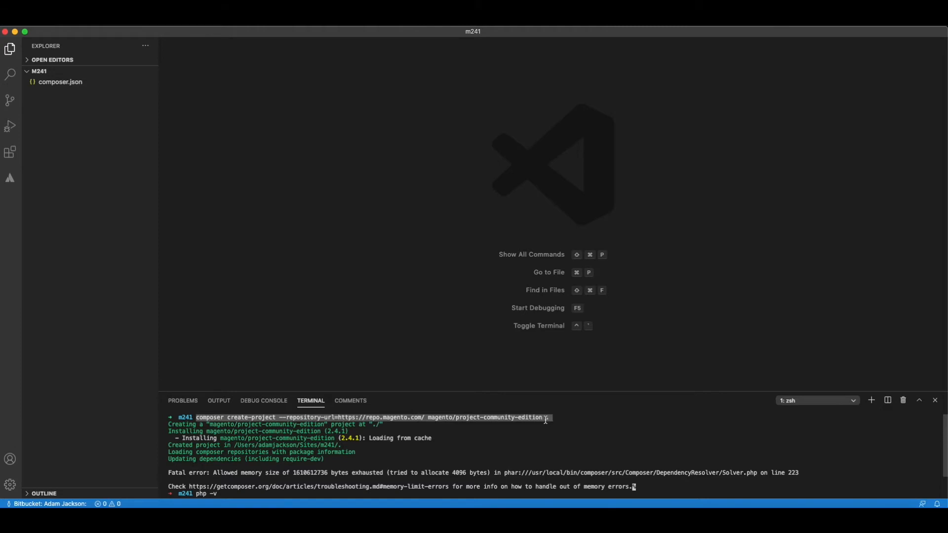
key(Return)
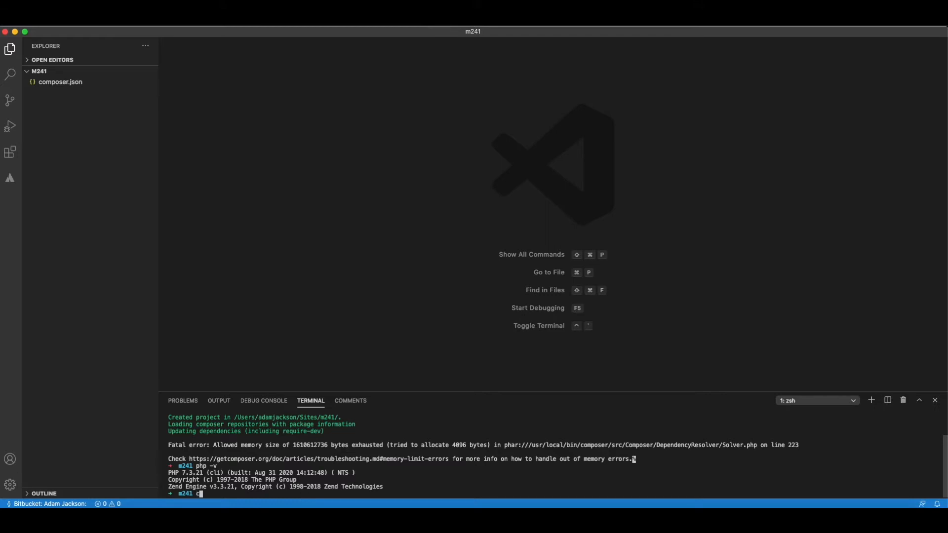
Find the path of the Composer executable by running which composer.
text(whioch)
key(BackSpace)
key(BackSpace)
key(BackSpace)
text(ch composer)
key(Return)
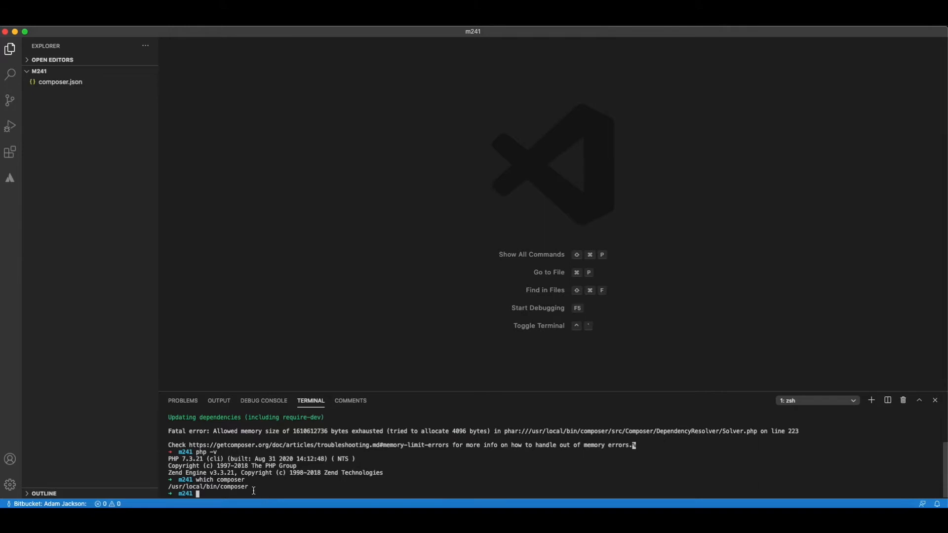
Find the path of the PHP executable by running which php.
text(php)
key(BackSpace)
key(BackSpace)
key(BackSpace)
key(BackSpace)
text(which php)
key(Return)
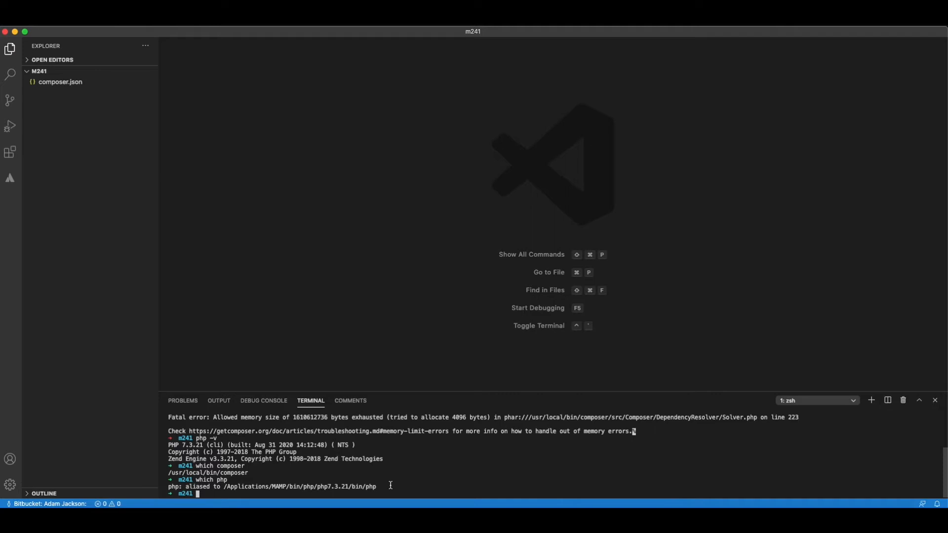
Begin a php -dmemory_limit=8G command in the terminal and copy the Composer executable path from the output.
text(php)
drag(251, 473, 169, 474)
key(super+c)
drag(224, 495, 227, 495)
text(-dmemory_limit=8G)
Try -1 as the memory_limit value in the unfinished command, and restore it to 8G.
drag(294, 417, 328, 417)
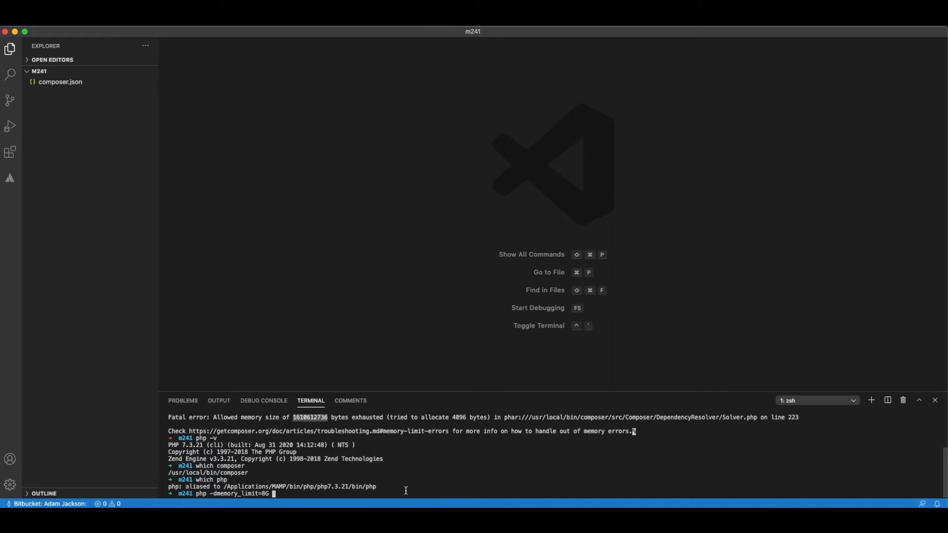
click(311, 496)
key(BackSpace)
key(BackSpace)
key(BackSpace)
text(-1)
key(BackSpace)
key(BackSpace)
text(8g)
key(BackSpace)
text(G)
Complete the php command with /usr/local/bin/composer and the earlier create-project arguments, including the "." target, and run it.
key(super+v)
key(Right)
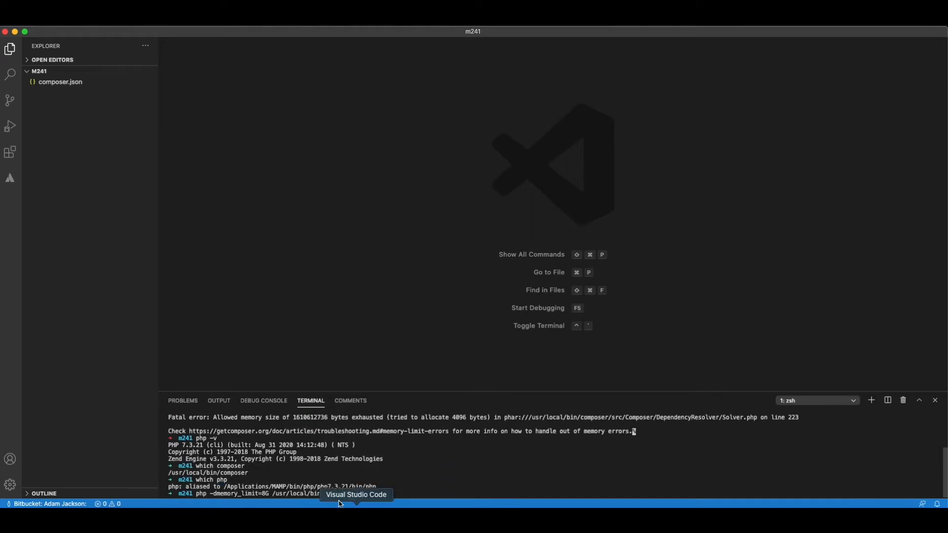
scroll(285, 451, up, 4)
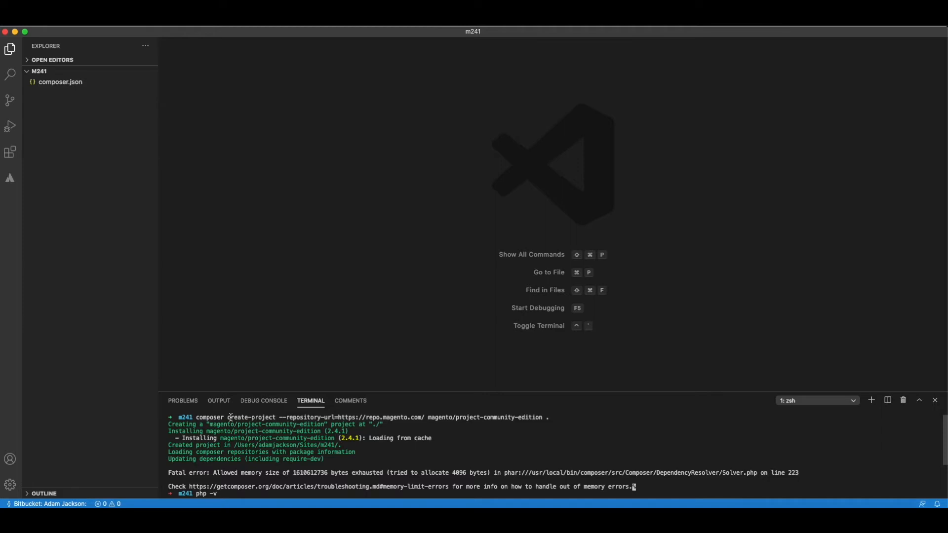
drag(228, 418, 540, 423)
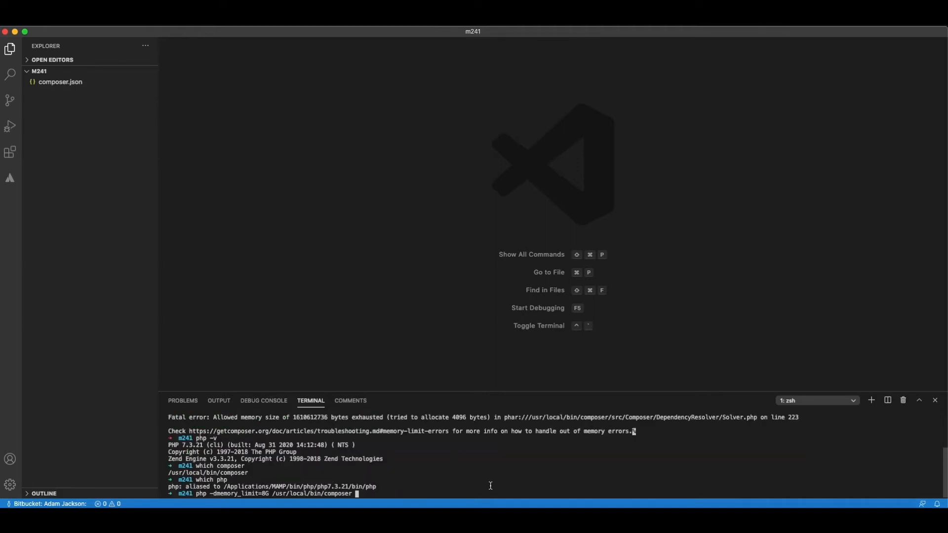
text(create-project --repository-url=https://repo.magento.com/ magento/project-community-edition .)
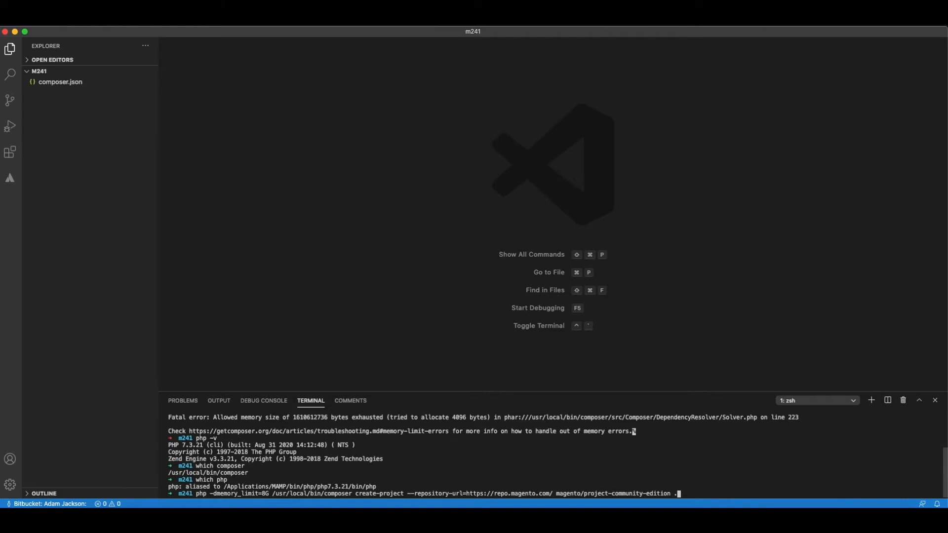
key(Return)
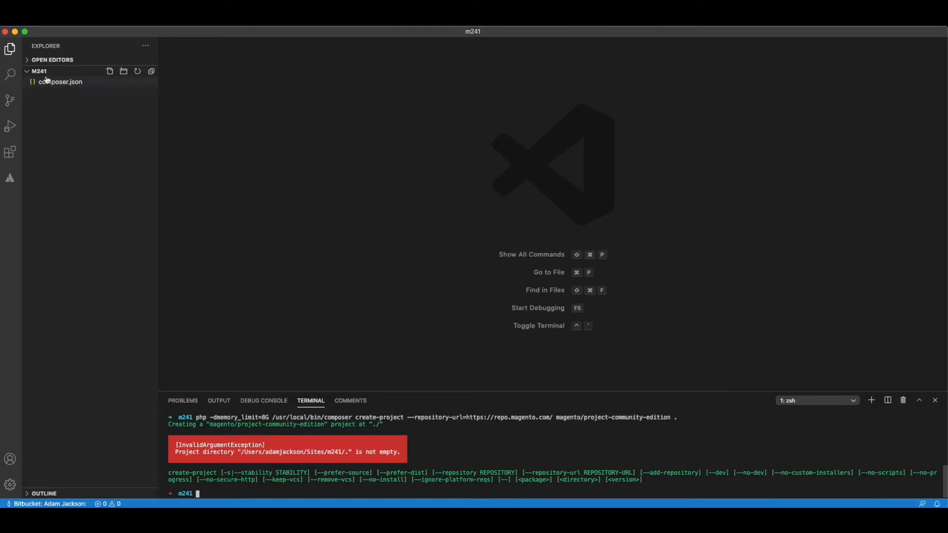
Delete composer.json from the m241 folder by moving it to the Trash.
click(60, 83)
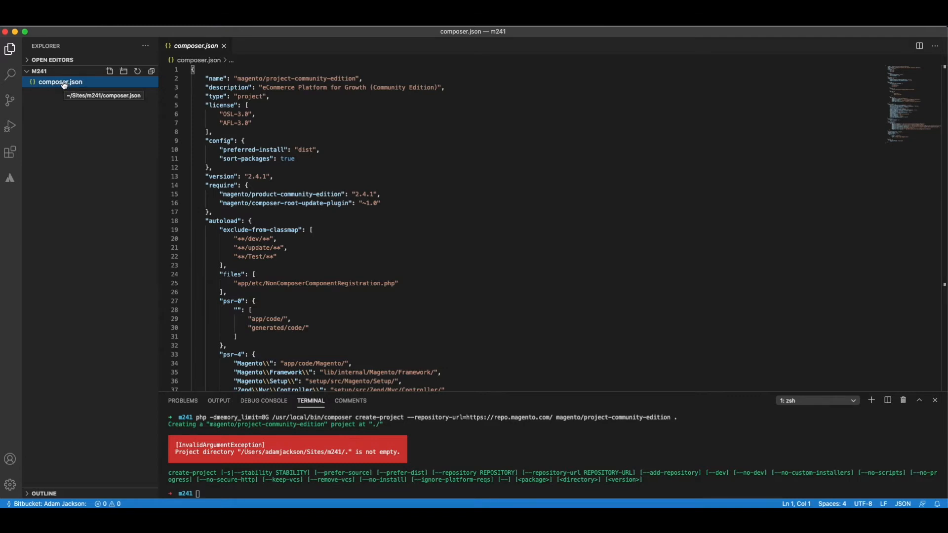
right_click(66, 84)
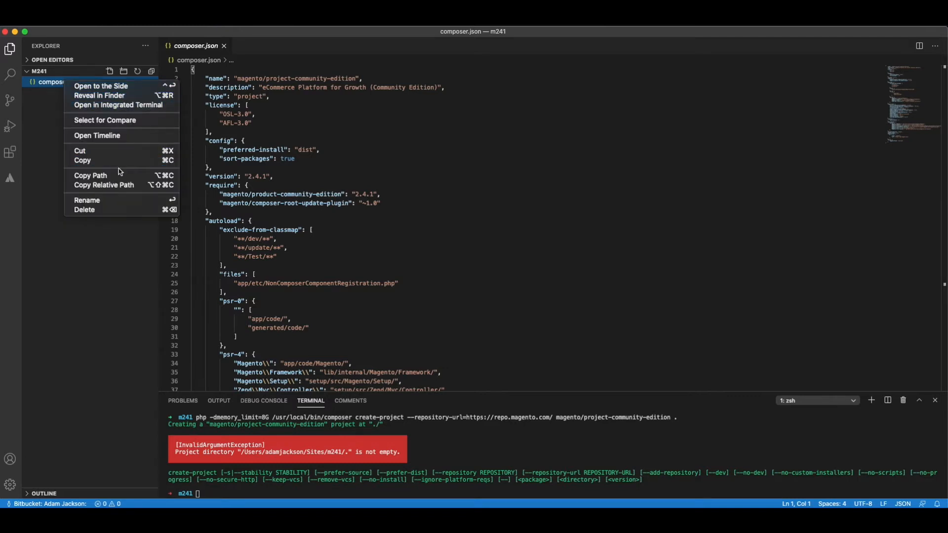
click(102, 211)
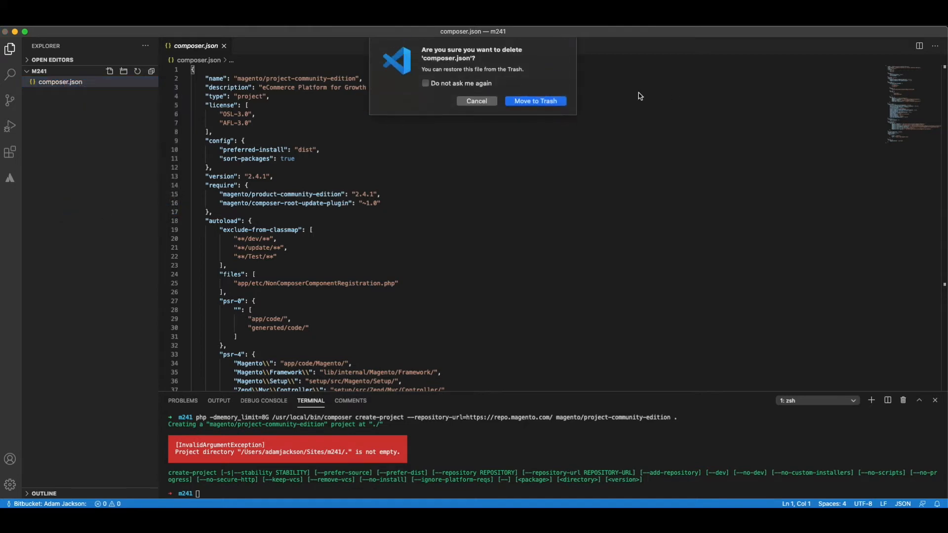
click(547, 101)
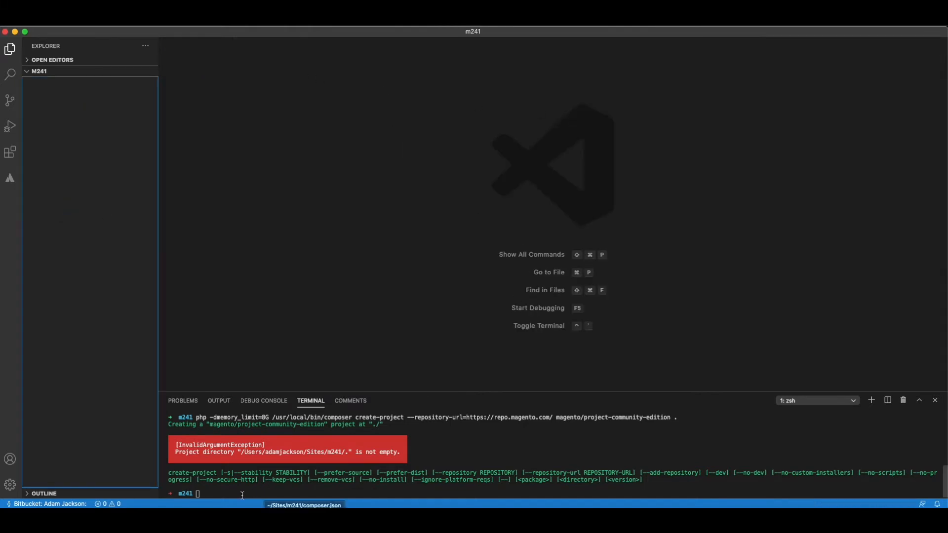
Rerun the previous Composer create-project command with the 8G memory limit in the emptied m241 folder.
click(383, 494)
key(Up)
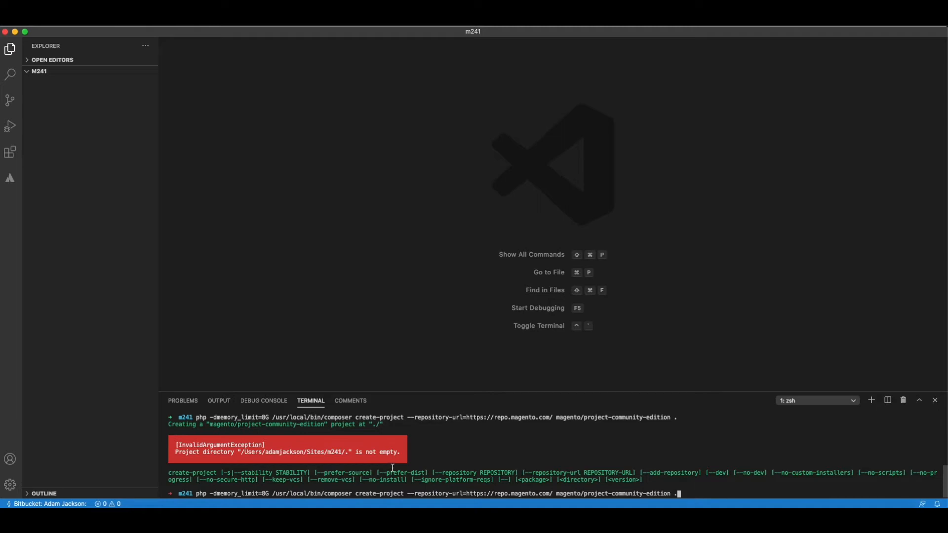
key(Return)
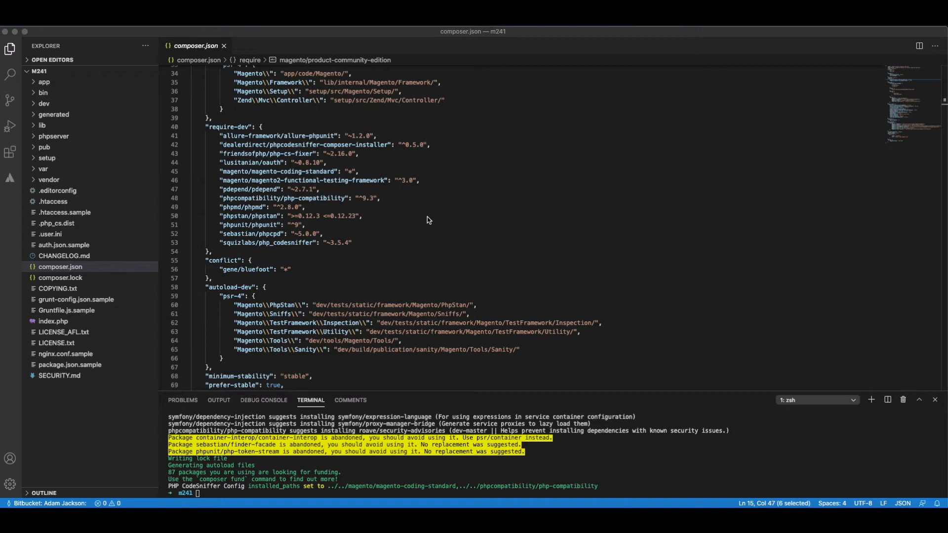
Switch to the browser to view the Magento Marketplace account page and highlight its full web address.
key(ctrl+Up)
click(303, 363)
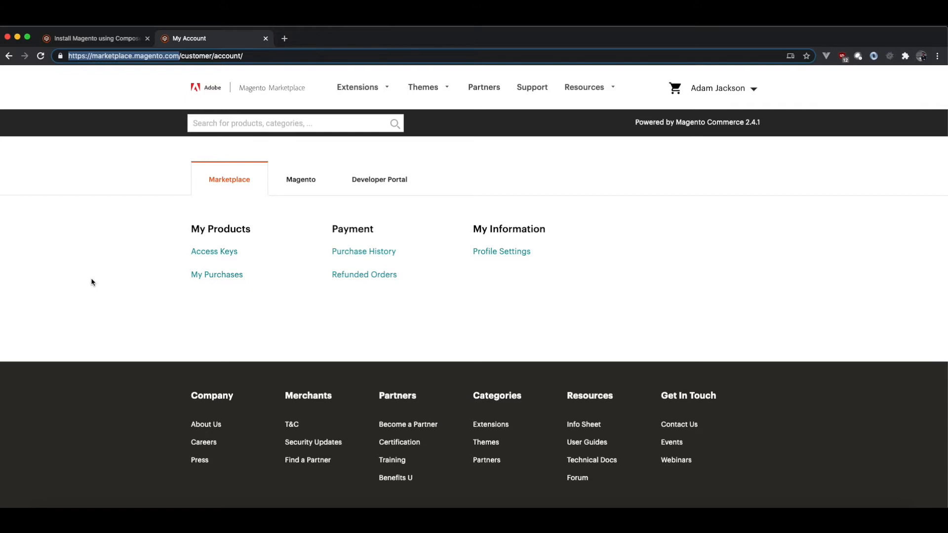
click(270, 57)
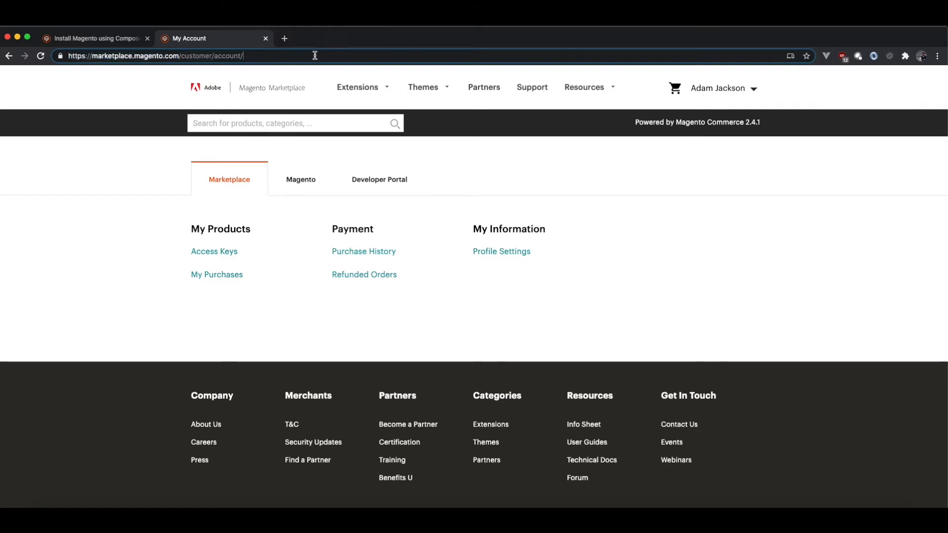
drag(322, 55, 72, 57)
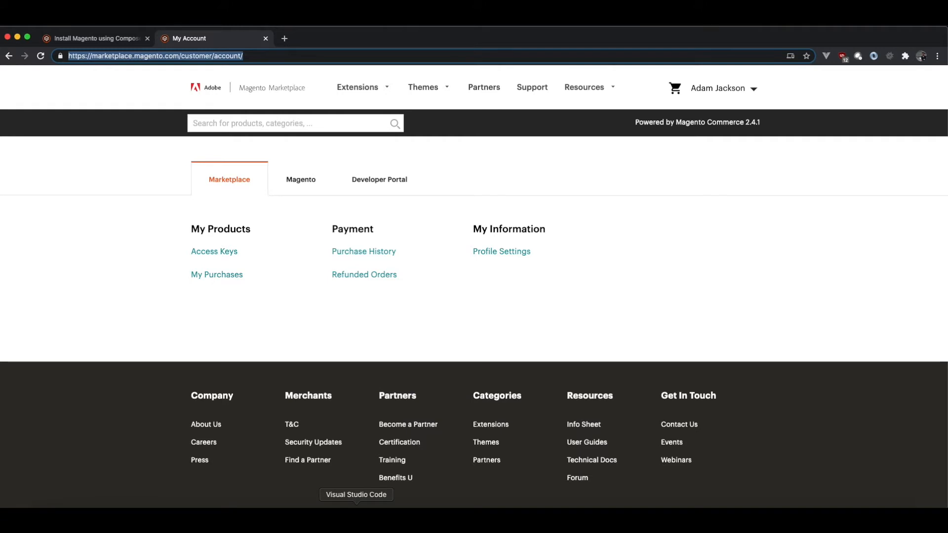
Return to Visual Studio Code, keep composer.json open as a permanent editor and examine the end of the file.
click(356, 518)
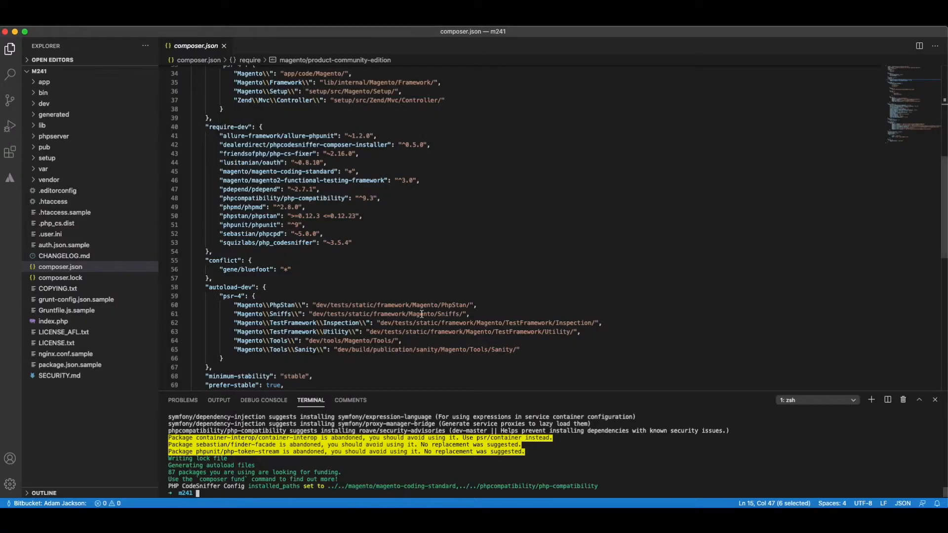
double_click(202, 47)
scroll(284, 291, down, 6)
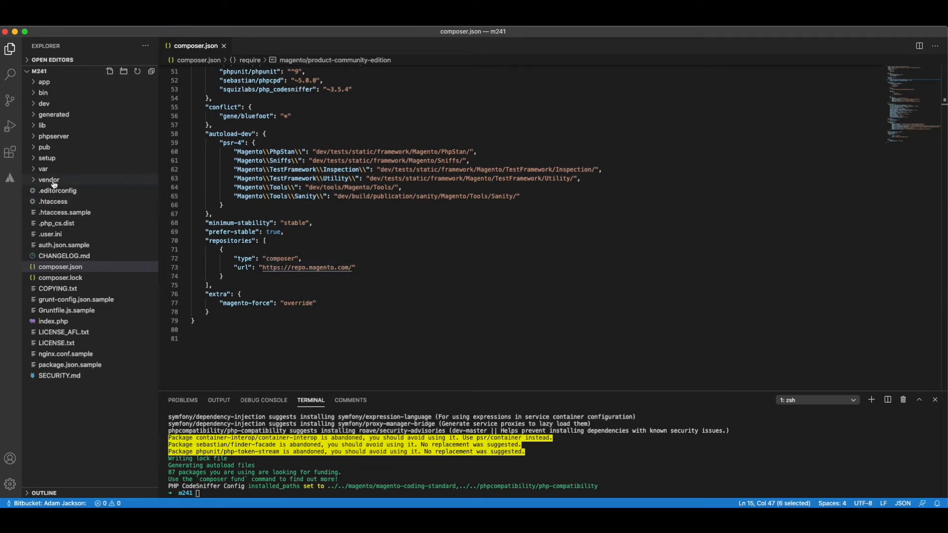
Expand the vendor folder to look over the installed packages and collapse it again.
click(55, 183)
click(56, 181)
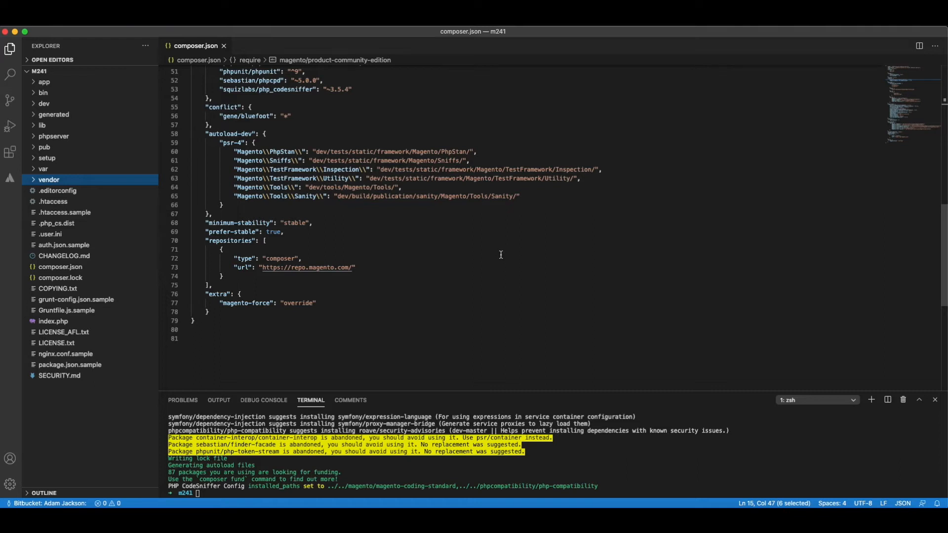
click(50, 181)
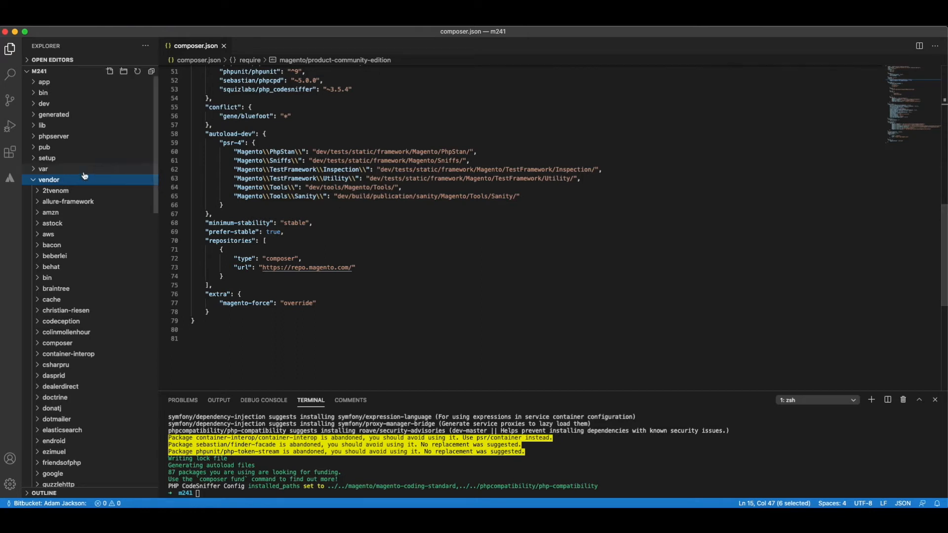
click(50, 181)
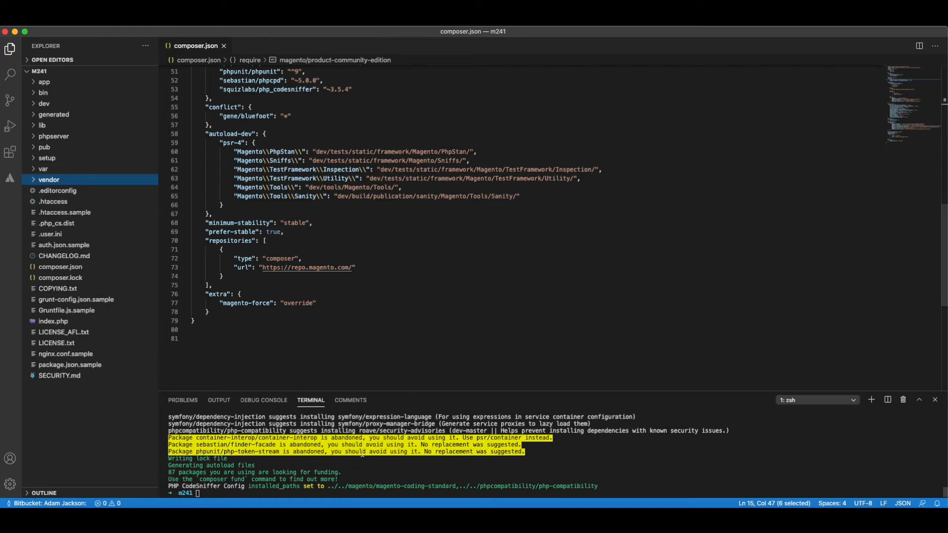
click(47, 181)
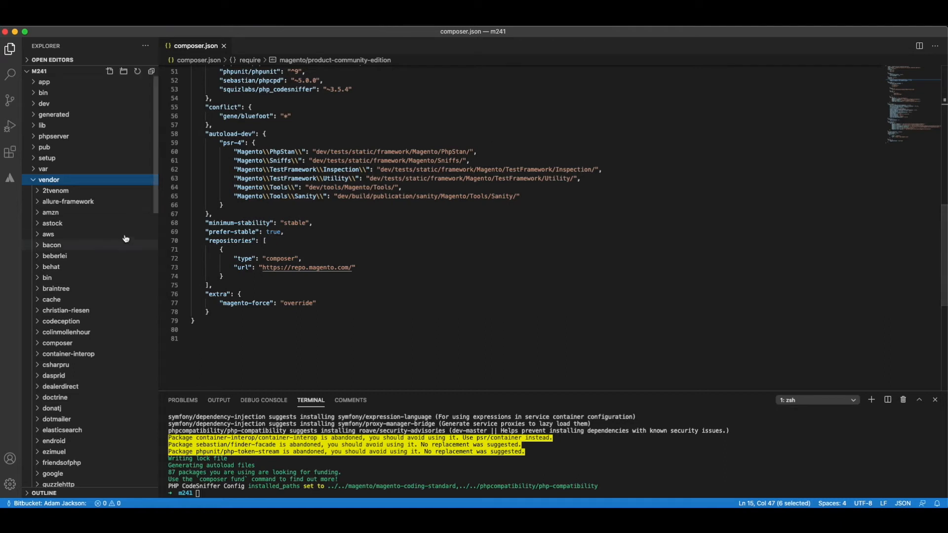
scroll(72, 355, down, 2)
click(61, 125)
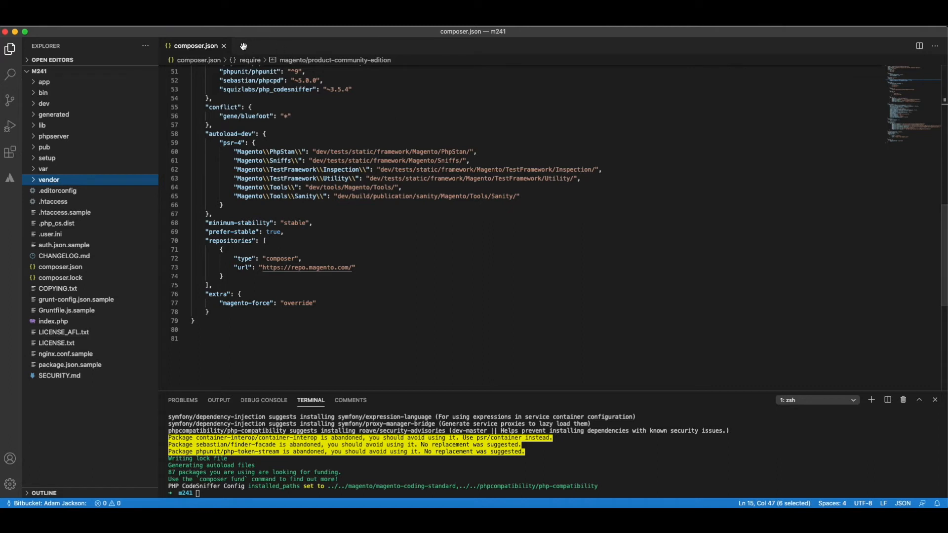
Close composer.json, clear the terminal and expand the app and etc folders in the project tree.
click(224, 46)
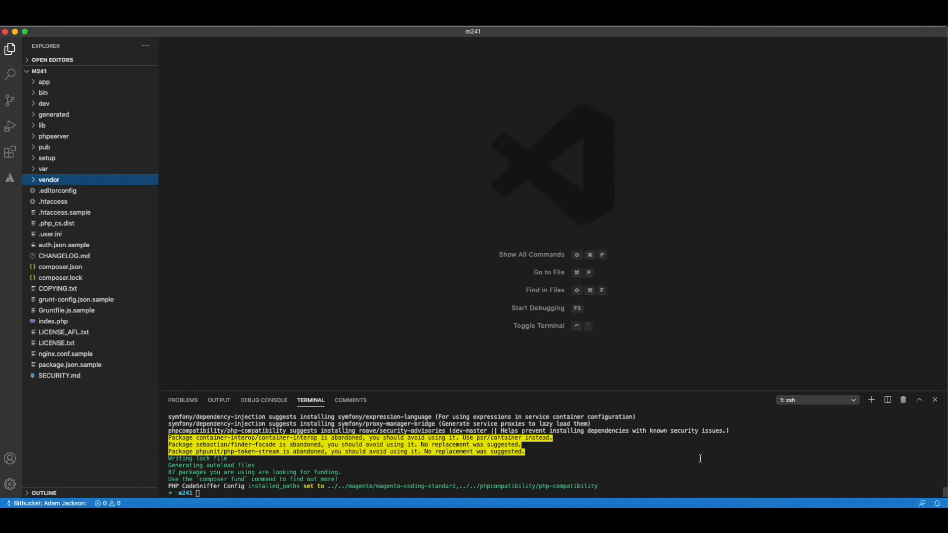
click(205, 492)
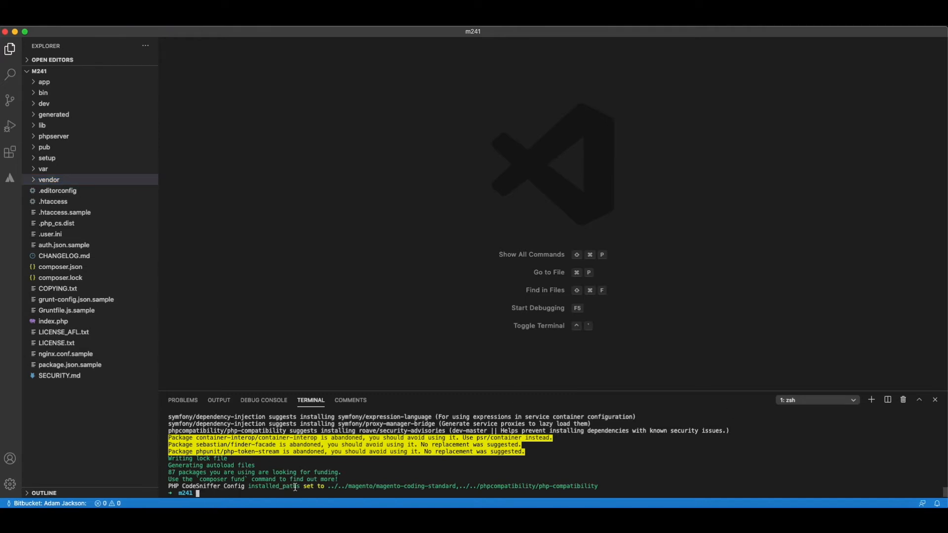
click(43, 85)
click(52, 104)
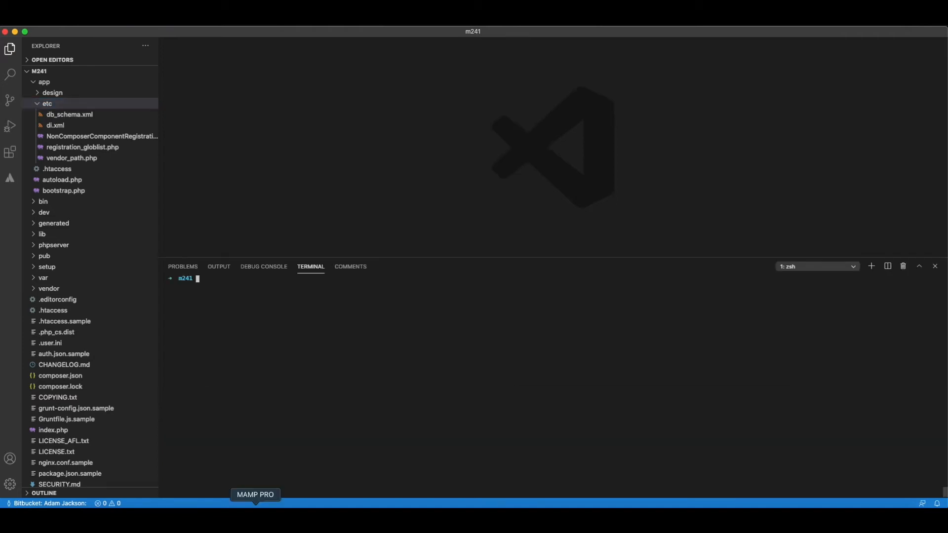
Switch to MAMP PRO and set up a new empty host named m241.local.
click(255, 520)
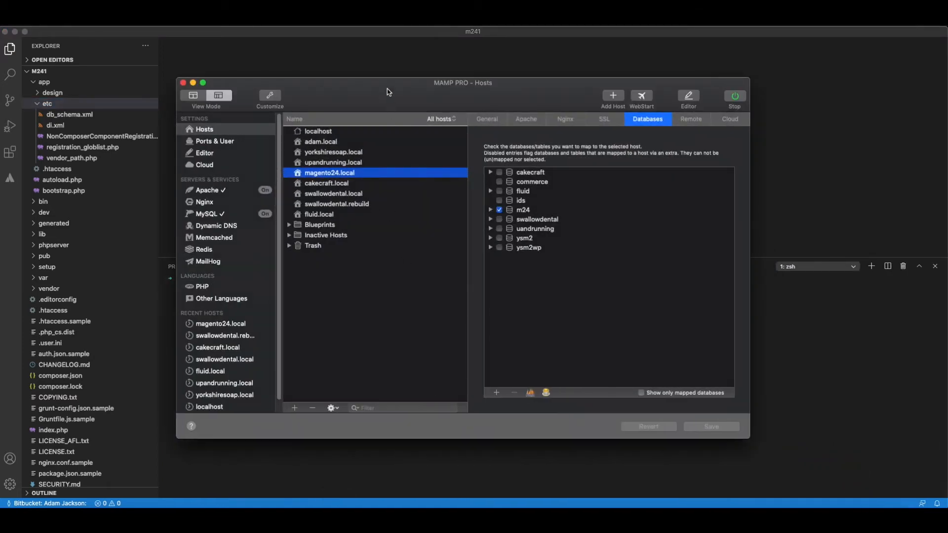
drag(386, 90, 378, 84)
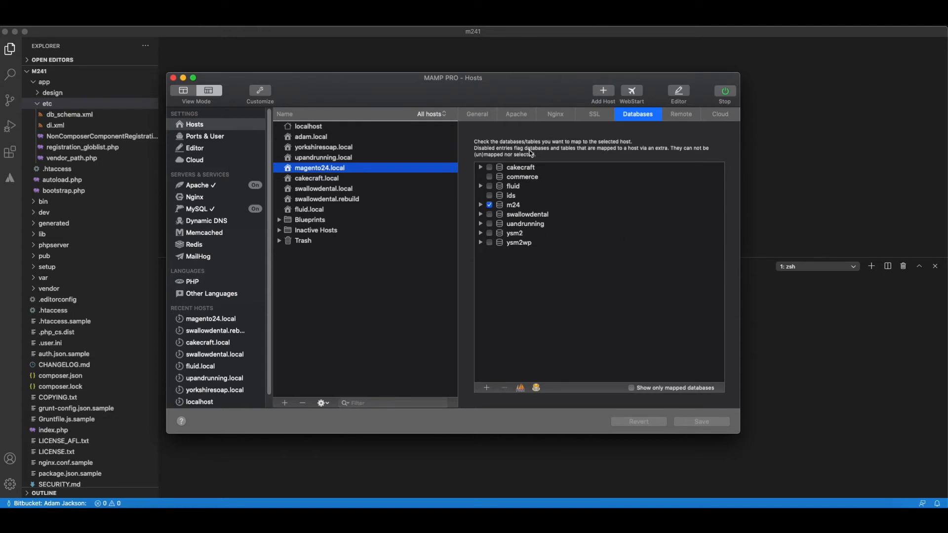
drag(425, 90, 422, 87)
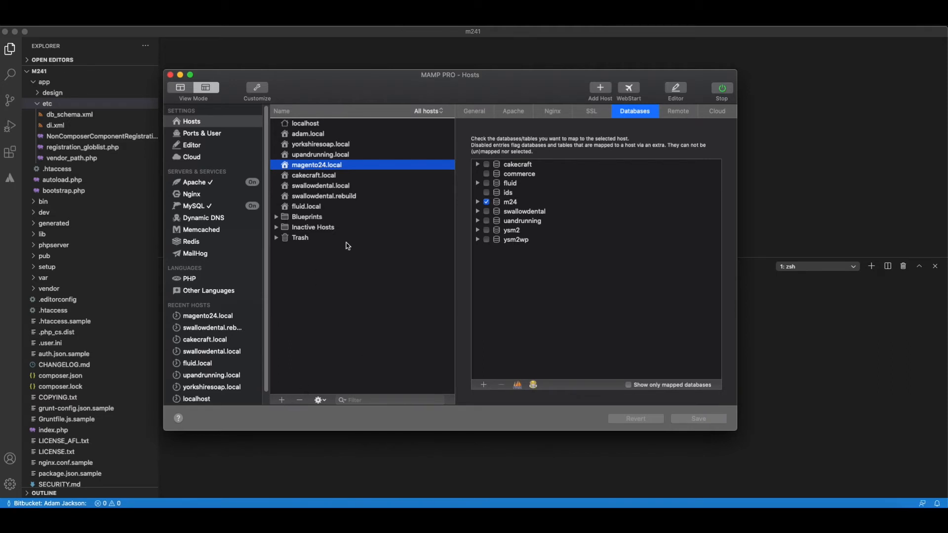
drag(386, 76, 386, 70)
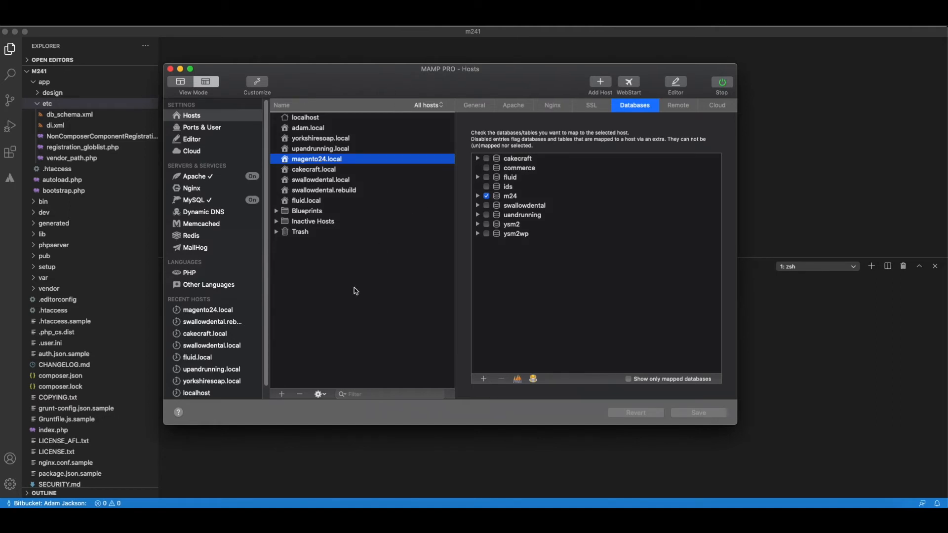
click(283, 394)
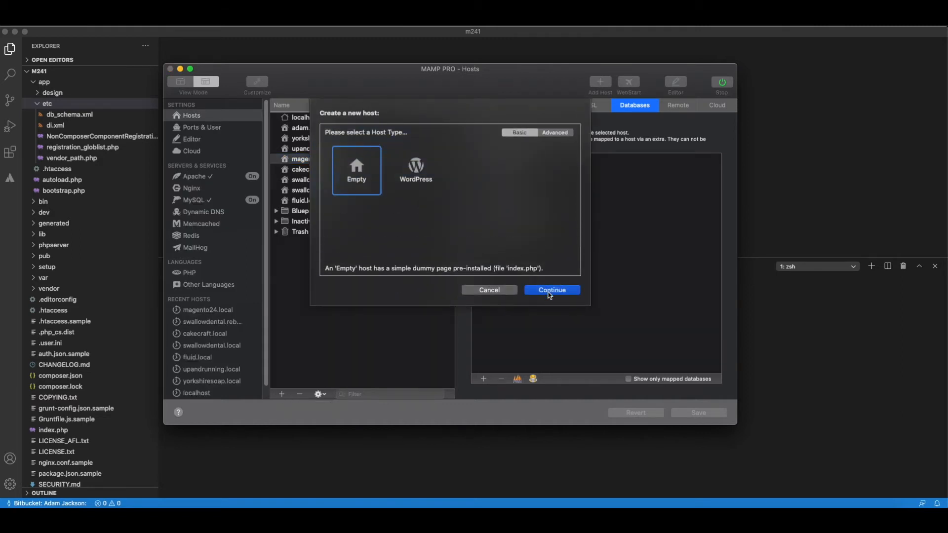
click(554, 293)
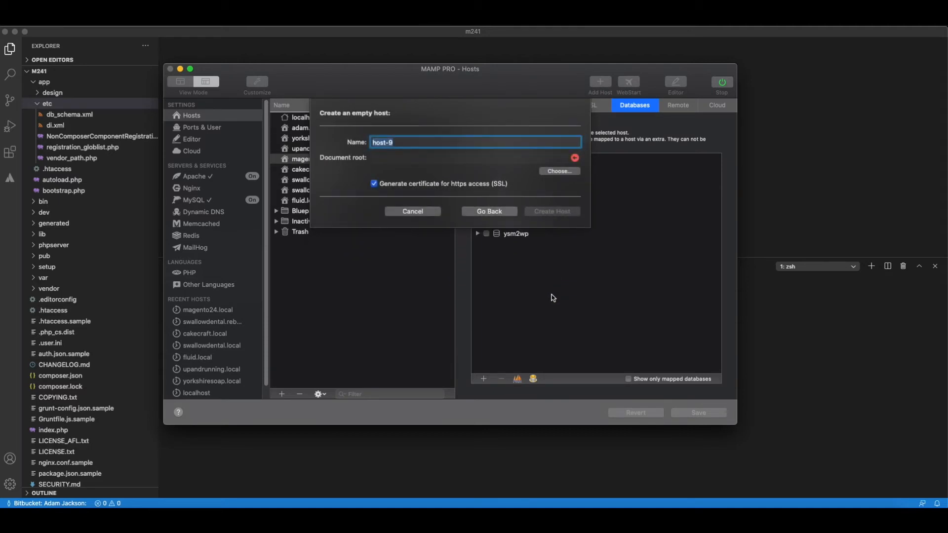
text(m241.loca)
Set the document root to the m241 folder in Sites, create the host and check its available PHP versions.
click(561, 171)
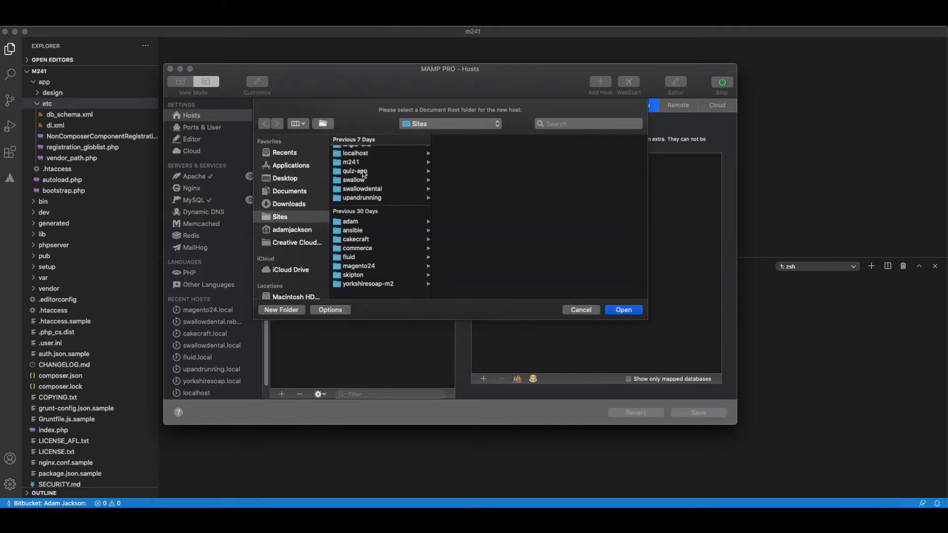
click(368, 169)
click(618, 311)
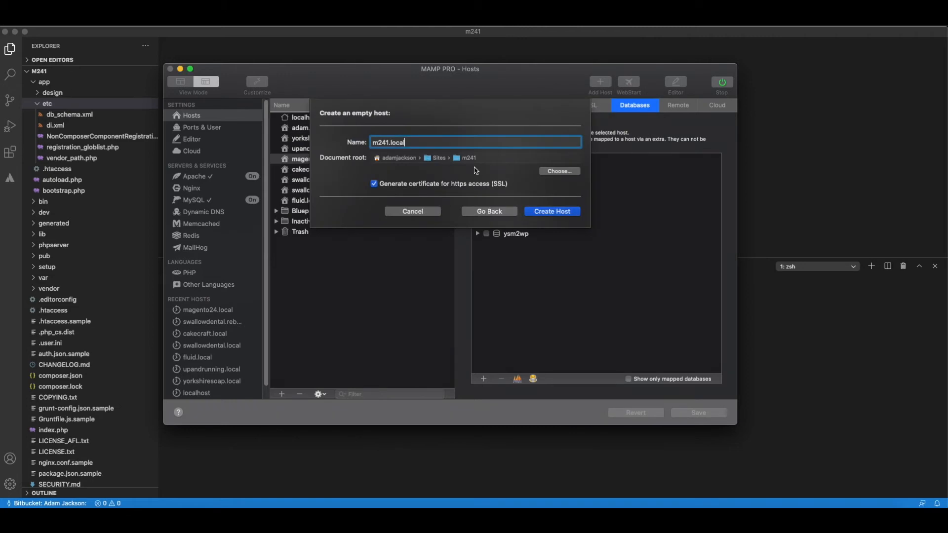
click(552, 212)
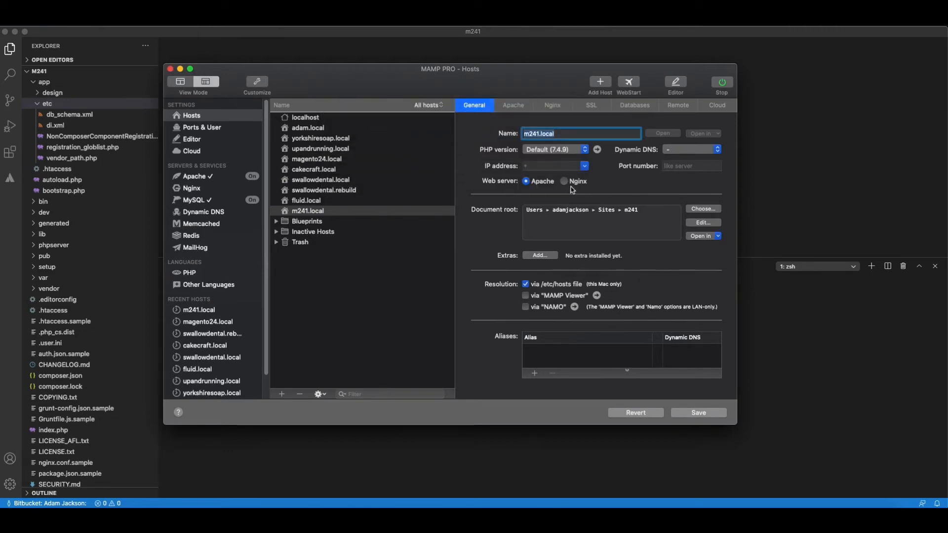
click(563, 153)
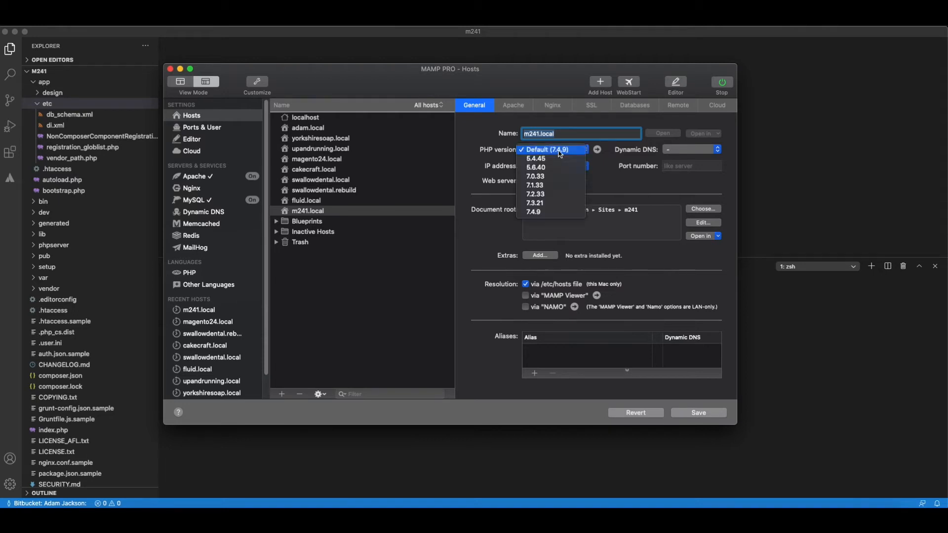
click(610, 185)
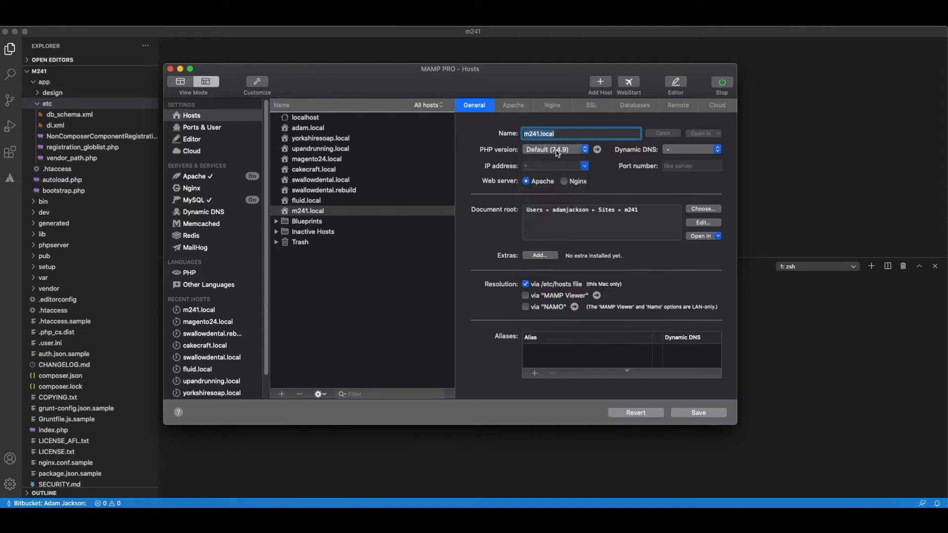
Create a database named m241 for the m241.local host, granting access to an existing database user.
click(627, 109)
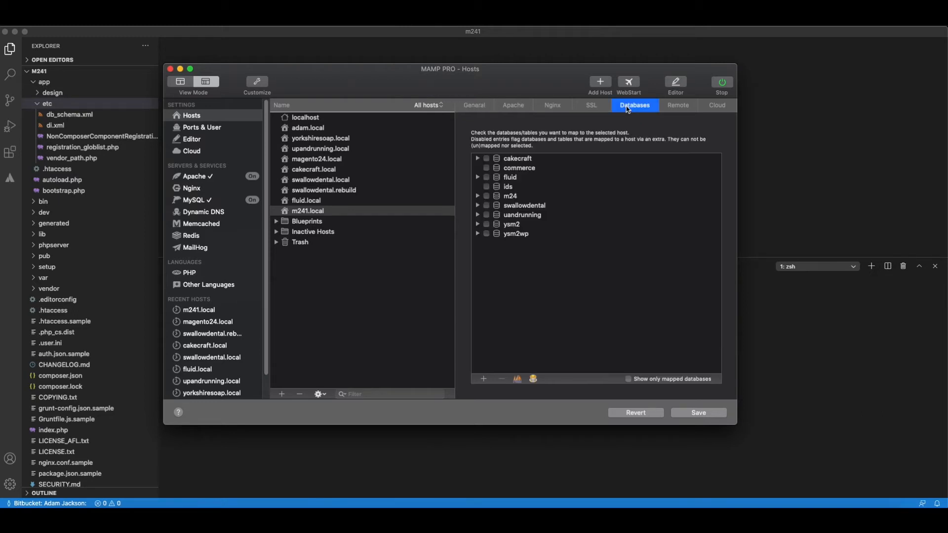
click(484, 379)
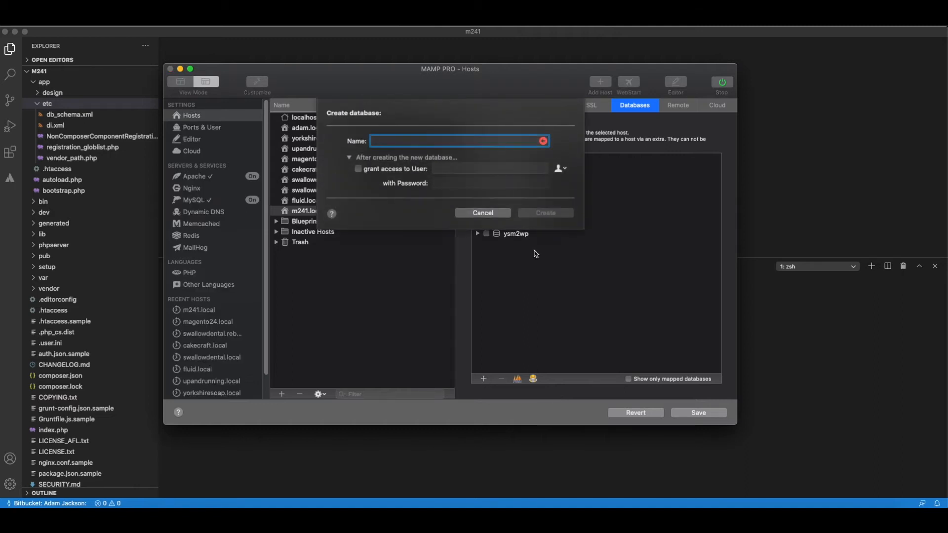
text(m241)
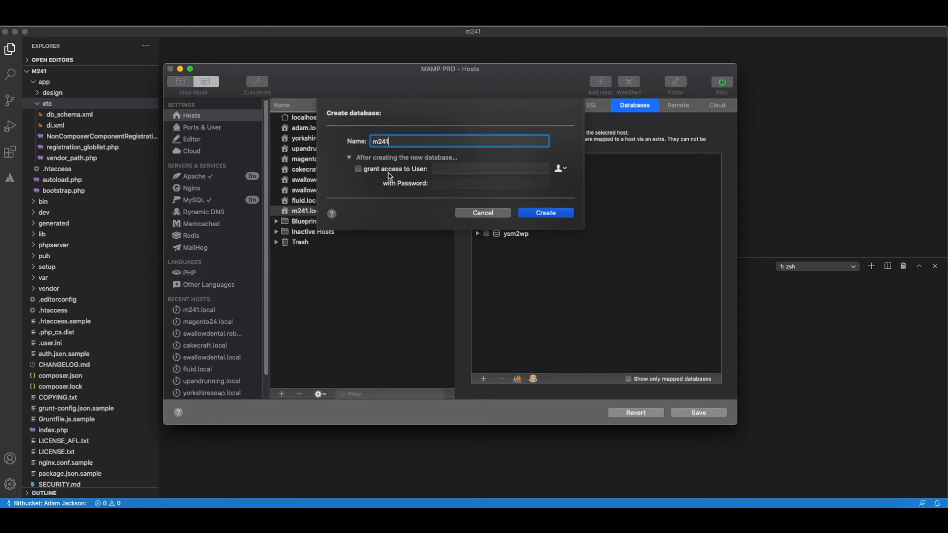
click(358, 169)
click(560, 169)
click(565, 179)
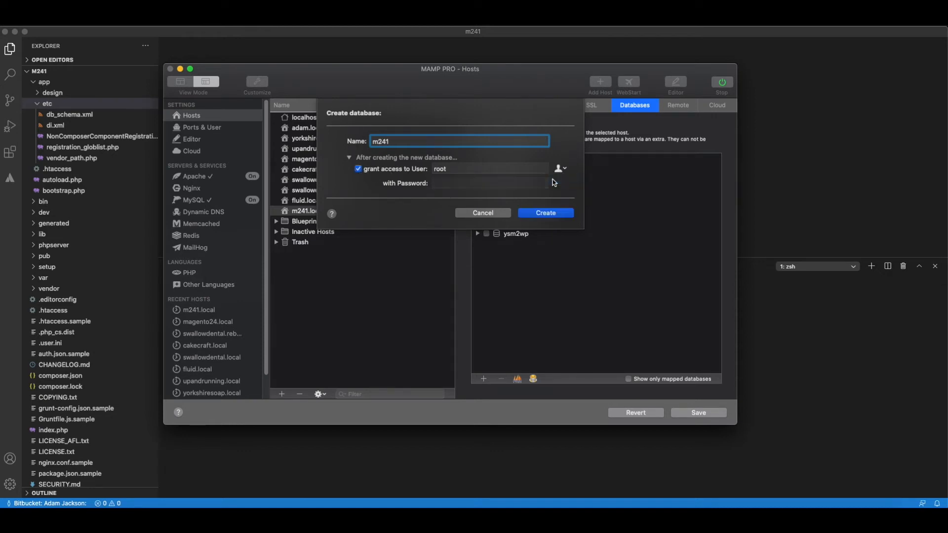
click(552, 216)
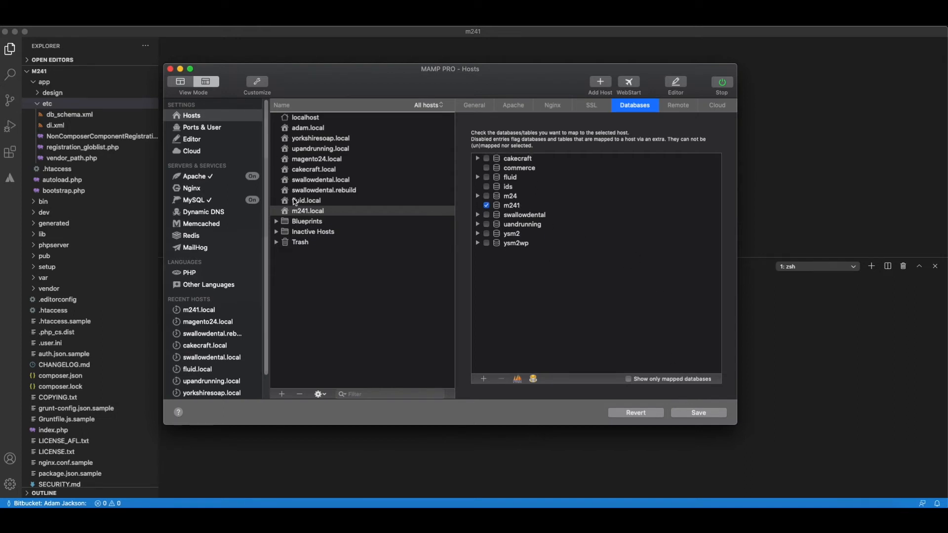
Save the host changes, restart the servers and minimise the MAMP PRO window.
click(699, 417)
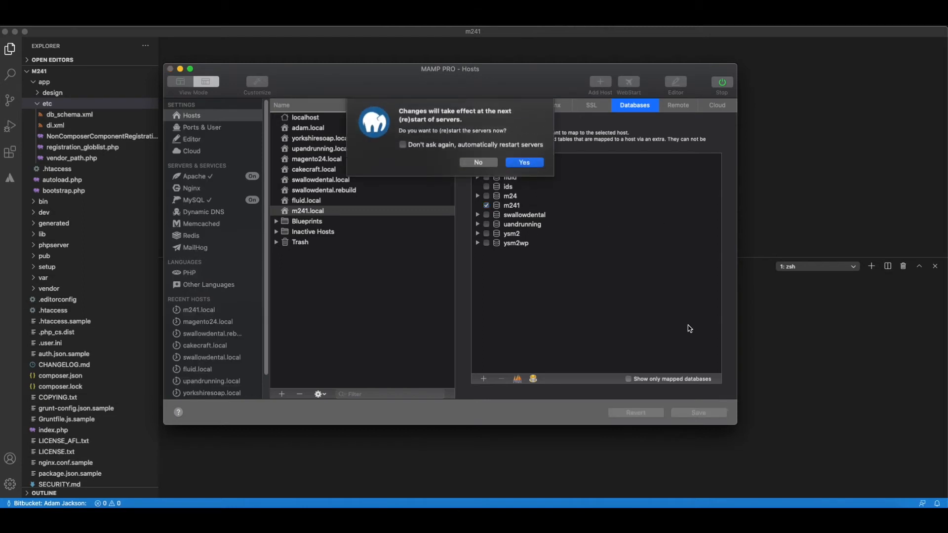
key(Return)
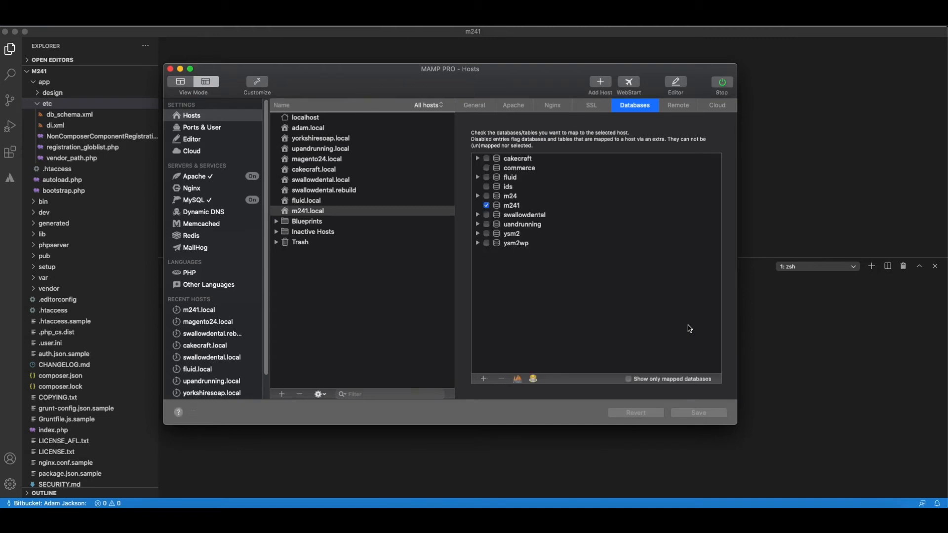
click(180, 68)
Enlarge the Visual Studio Code terminal and enter php bin/magento setup:install without running it.
drag(403, 132, 405, 228)
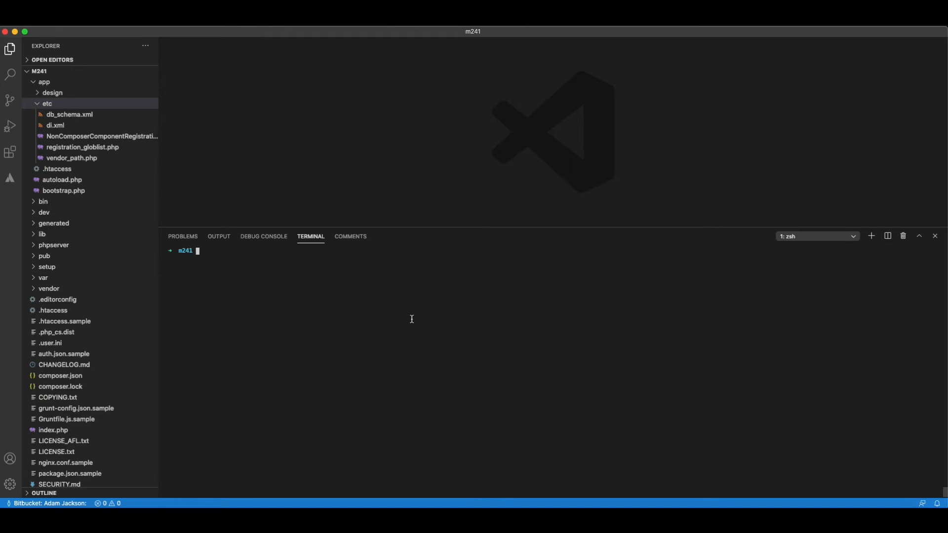
text(php)
text(bin/magento setup:install)
key(ctrl+Up)
click(295, 384)
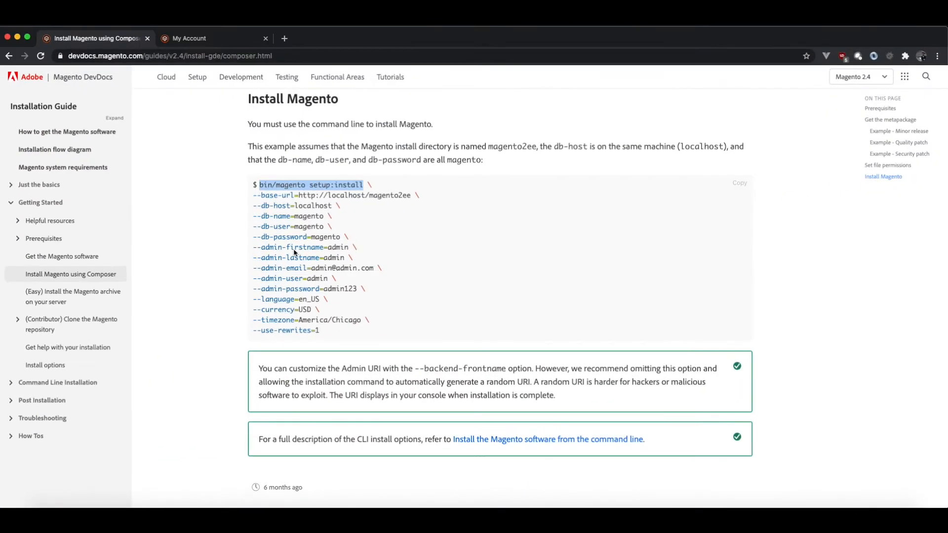
click(253, 196)
drag(254, 194, 410, 198)
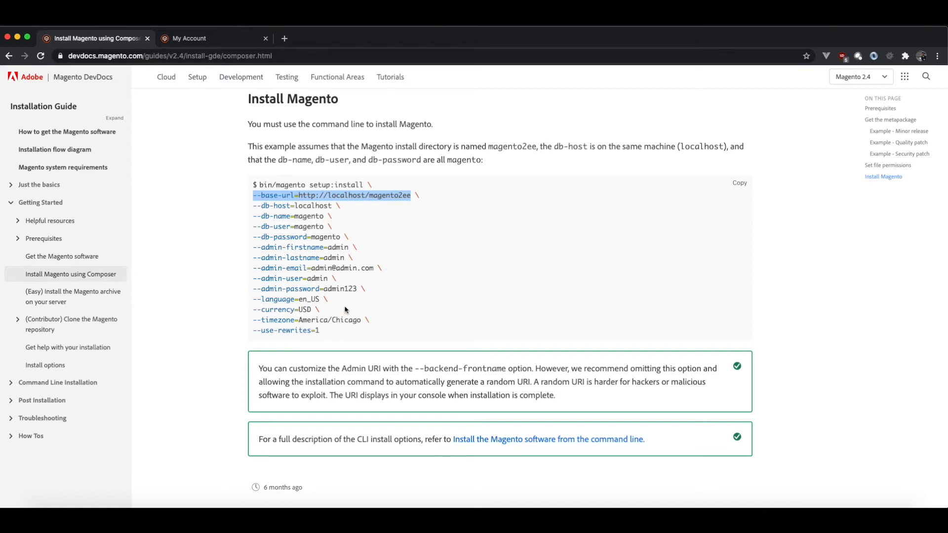
drag(250, 298, 380, 325)
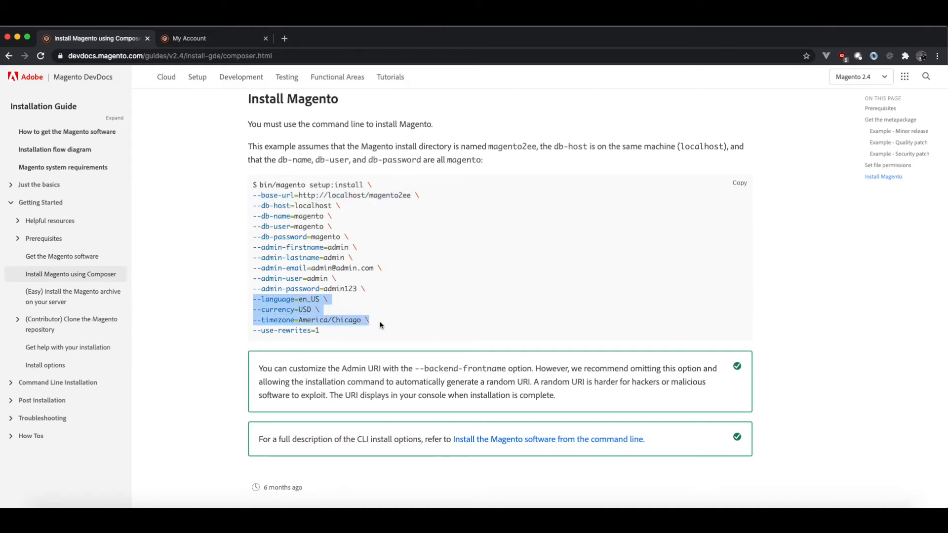
click(368, 319)
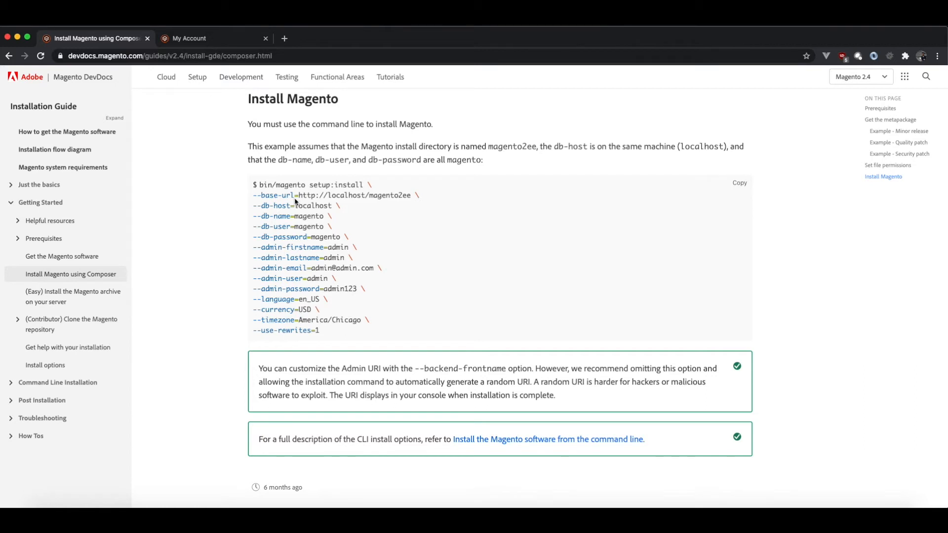
drag(252, 194, 411, 199)
key(super+c)
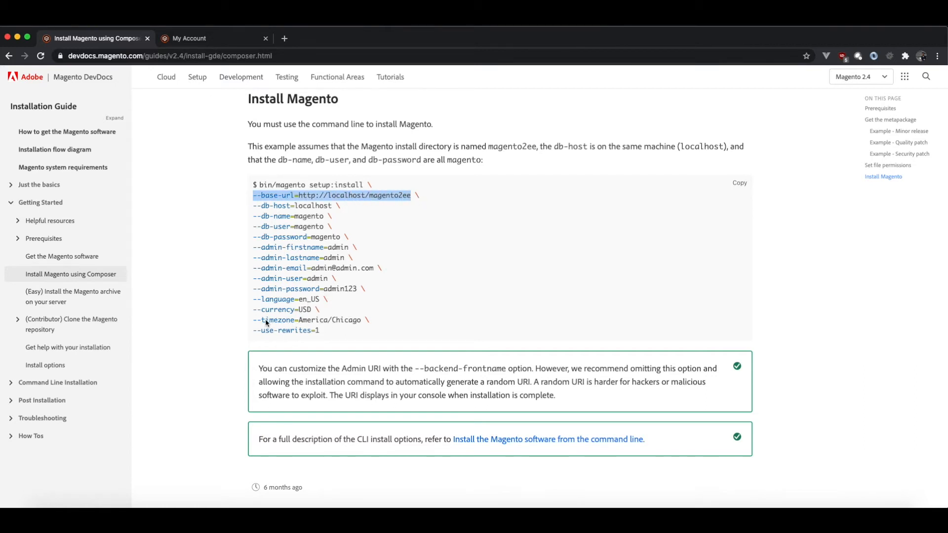
Examine the timezone and language options in the example install command.
drag(254, 319, 363, 322)
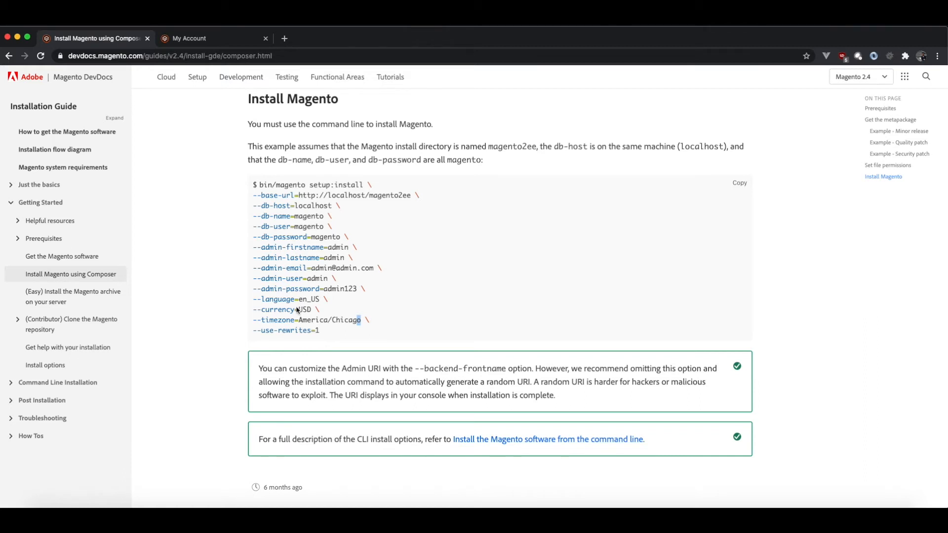
drag(253, 300, 320, 301)
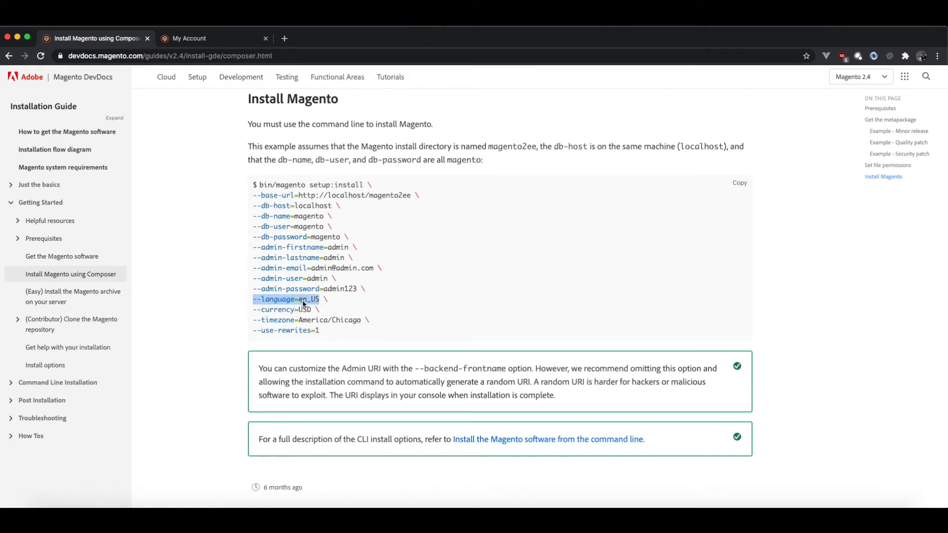
click(269, 302)
drag(252, 301, 323, 302)
click(313, 302)
key(ctrl+Up)
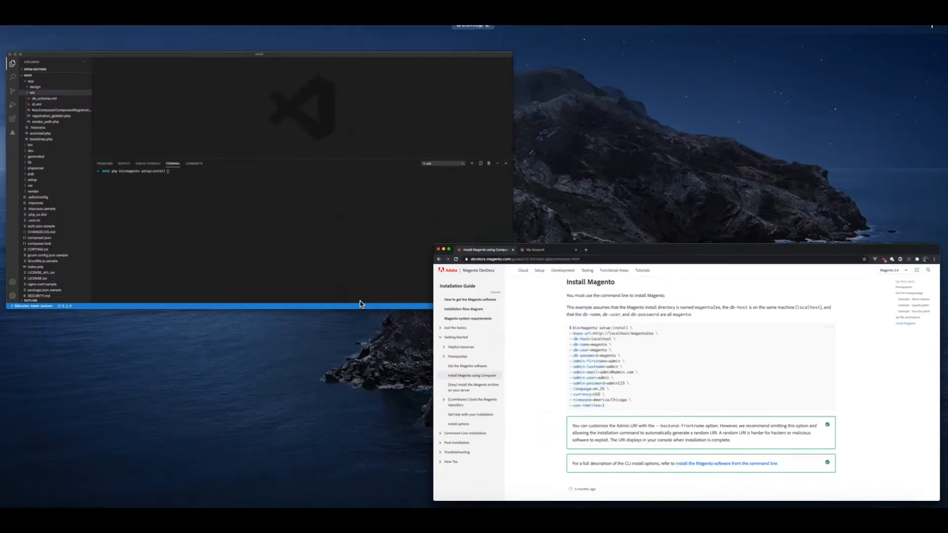
click(298, 203)
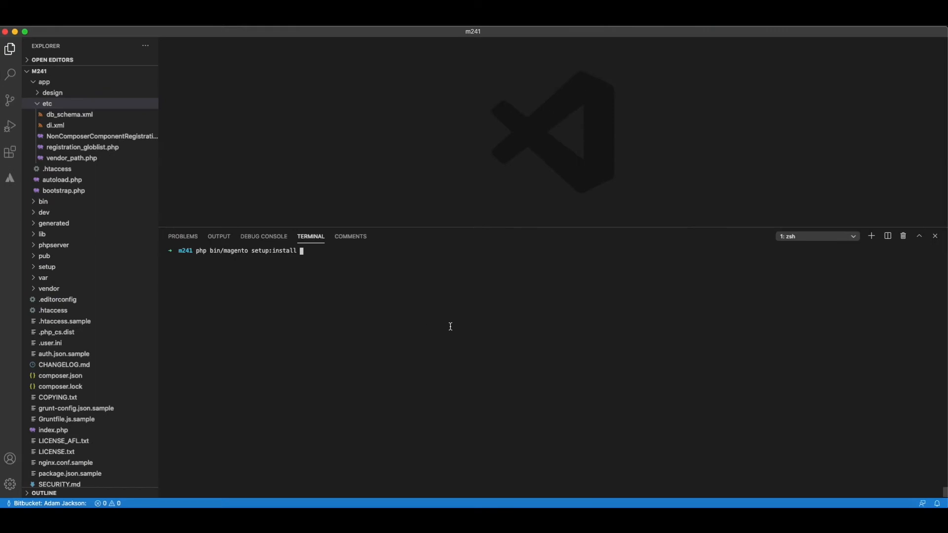
key(super+v)
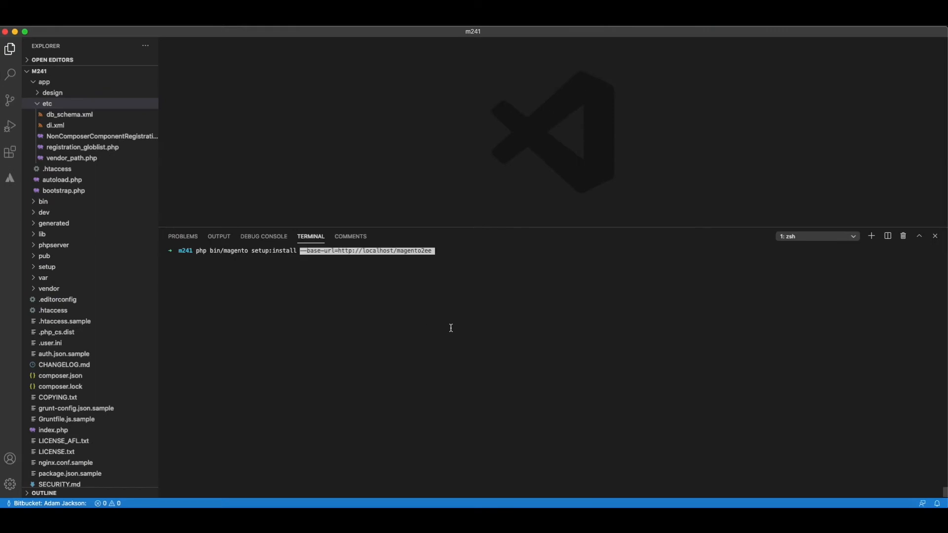
key(BackSpace)
key(BackSpace)
key(BackSpace)
key(BackSpace)
key(BackSpace)
key(BackSpace)
key(BackSpace)
key(BackSpace)
key(BackSpace)
key(BackSpace)
key(BackSpace)
key(BackSpace)
key(BackSpace)
key(BackSpace)
key(BackSpace)
key(BackSpace)
key(BackSpace)
key(BackSpace)
key(BackSpace)
key(BackSpace)
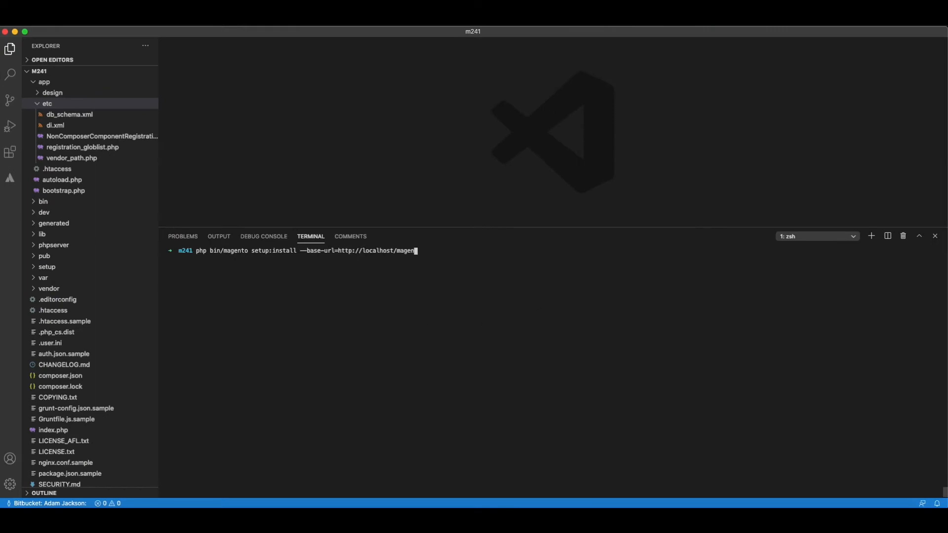
key(BackSpace)
key(BackSpace)
key(BackSpace)
text(s://m241.local --)
Copy --db-host=localhost from the Magento DevDocs example in the browser and append it to the setup:install command in the Visual Studio Code terminal.
key(ctrl+Up)
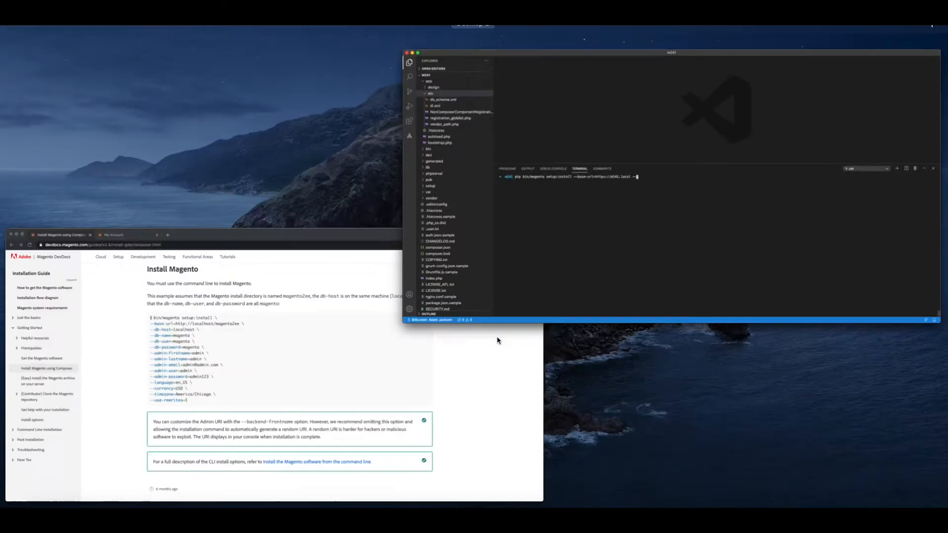
click(238, 379)
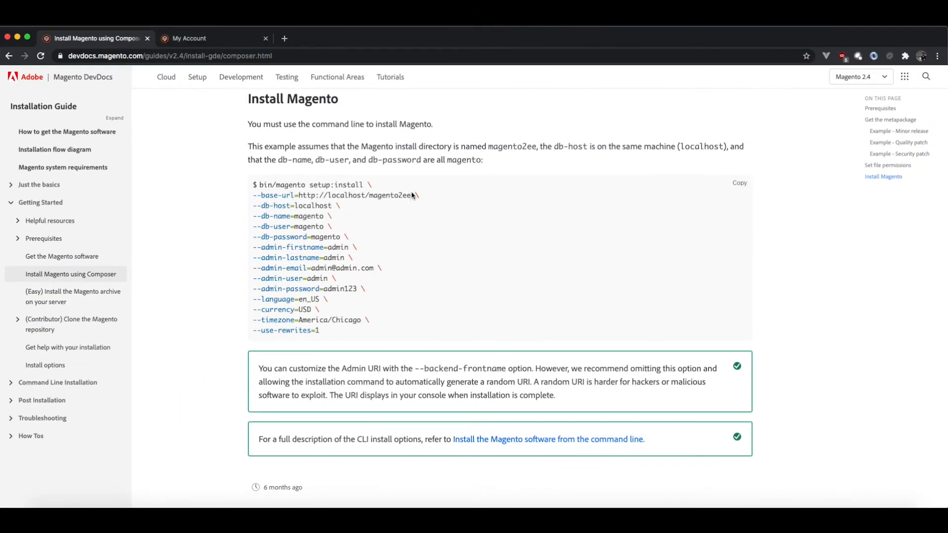
drag(253, 205, 332, 206)
key(super+c)
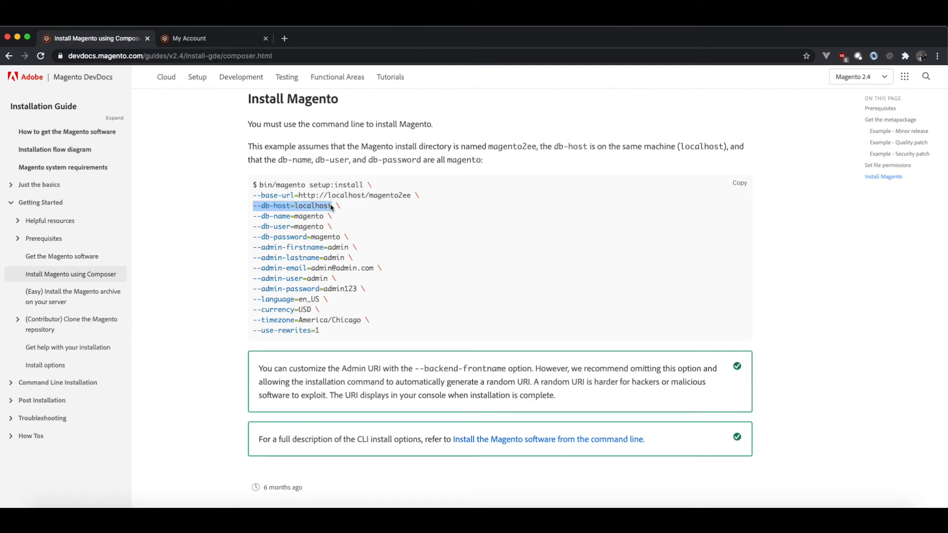
key(ctrl+Up)
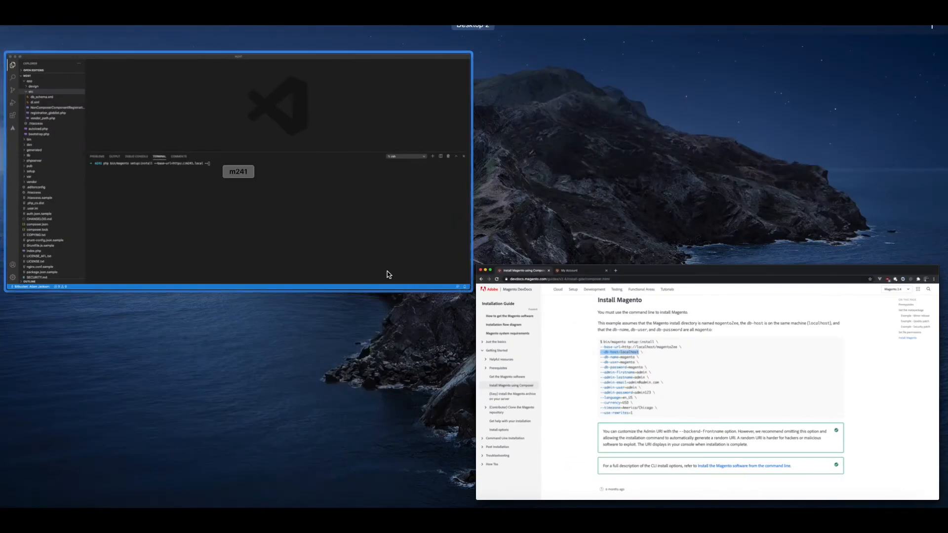
click(380, 271)
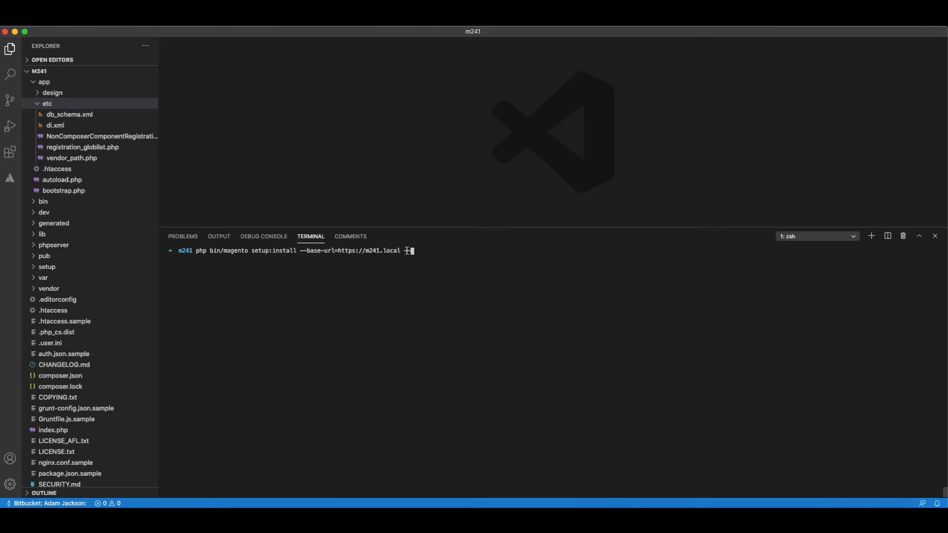
key(BackSpace)
text(-)
key(BackSpace)
key(BackSpace)
key(super+v)
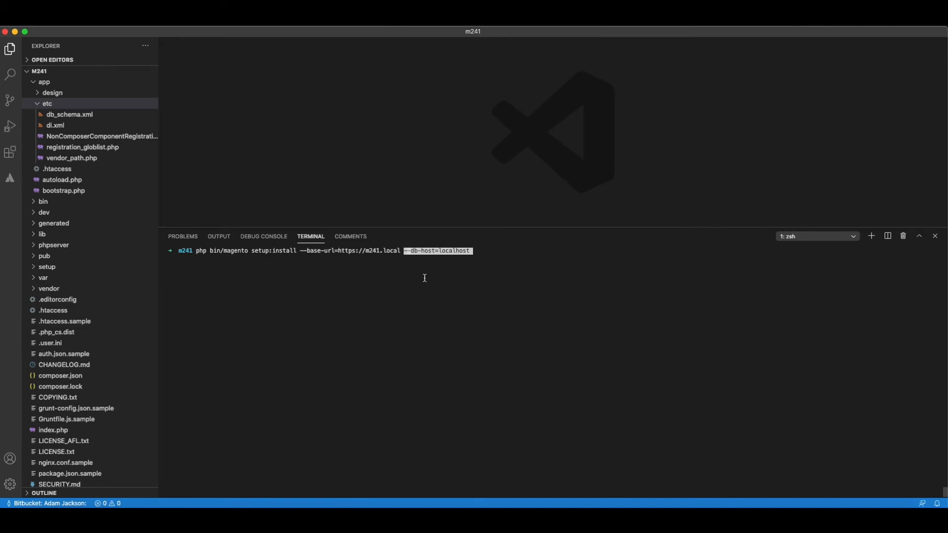
click(518, 249)
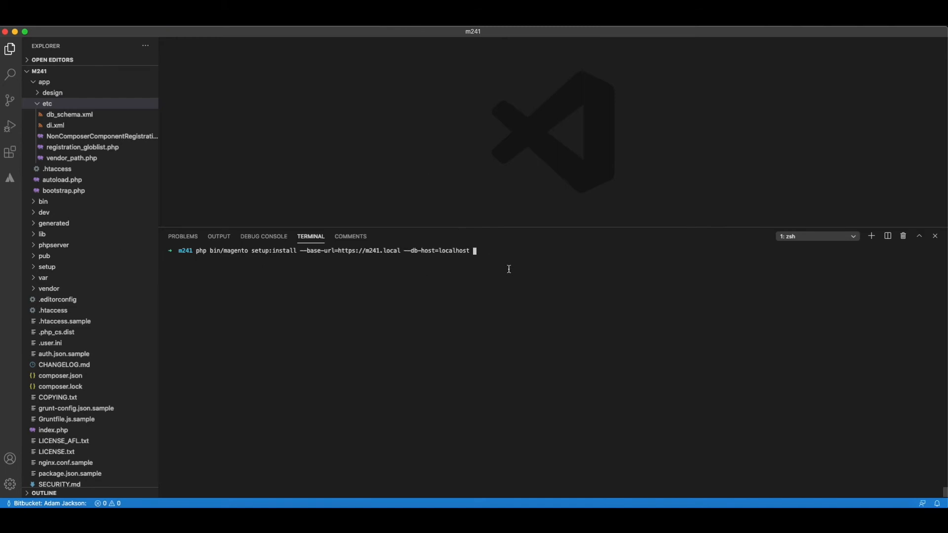
Copy the --db-name option from the browser's DevDocs example into the Visual Studio Code terminal command and set its value to m241.
key(ctrl+Up)
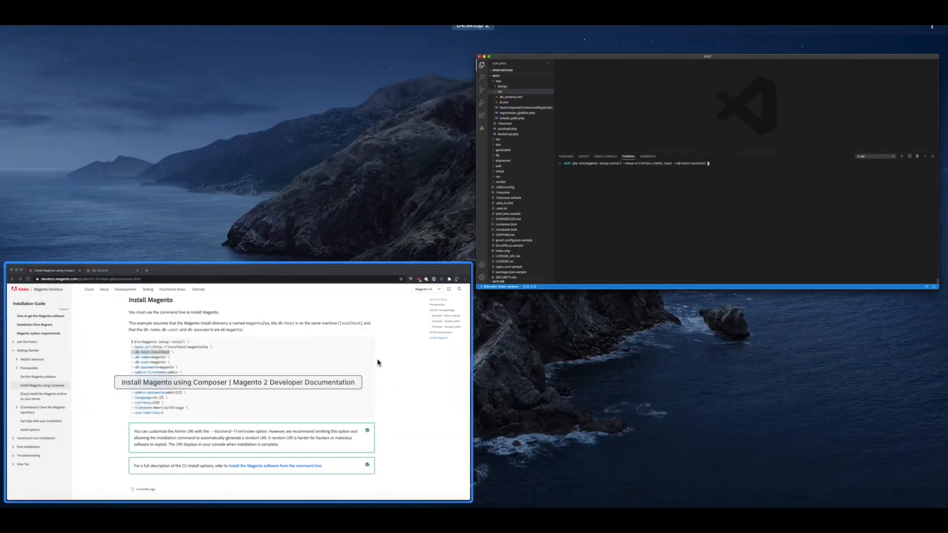
click(378, 363)
double_click(276, 217)
click(254, 216)
drag(254, 218, 324, 218)
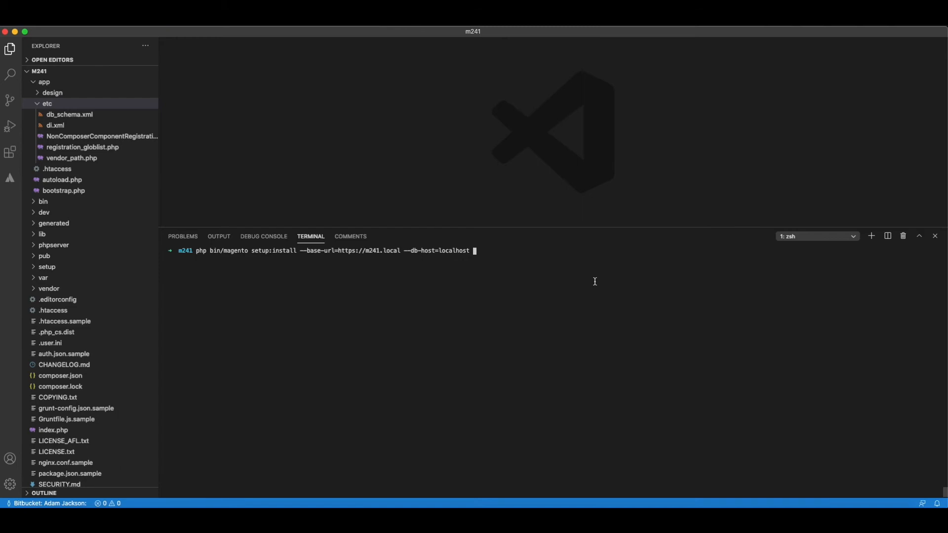
text(--db-name=magento)
key(BackSpace)
key(BackSpace)
key(BackSpace)
key(BackSpace)
key(BackSpace)
key(BackSpace)
key(BackSpace)
text(m241 --db-user=root)
Copy the --db-password option from the browser's DevDocs example into the Visual Studio Code terminal command and enter the database password as its value.
key(ctrl+Up)
click(242, 325)
click(285, 229)
drag(253, 237, 339, 239)
key(super+c)
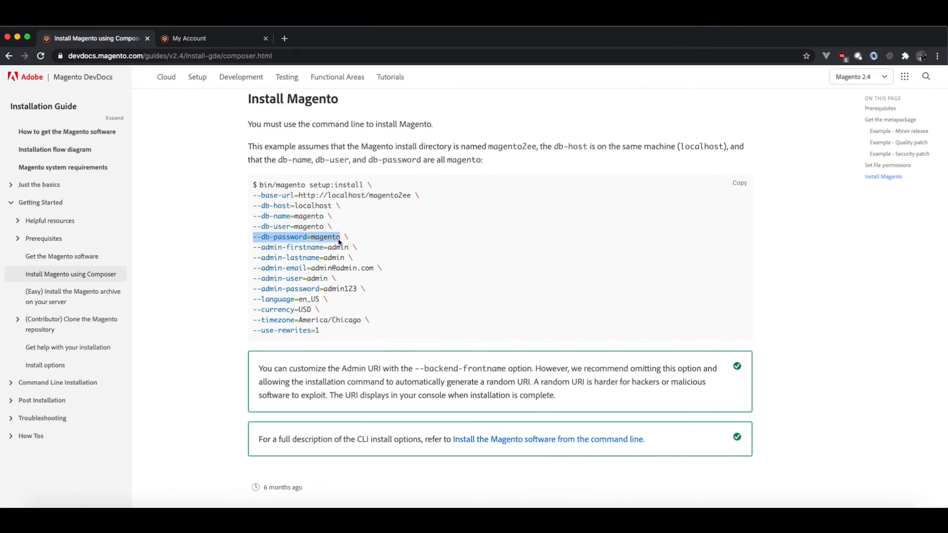
key(ctrl+Up)
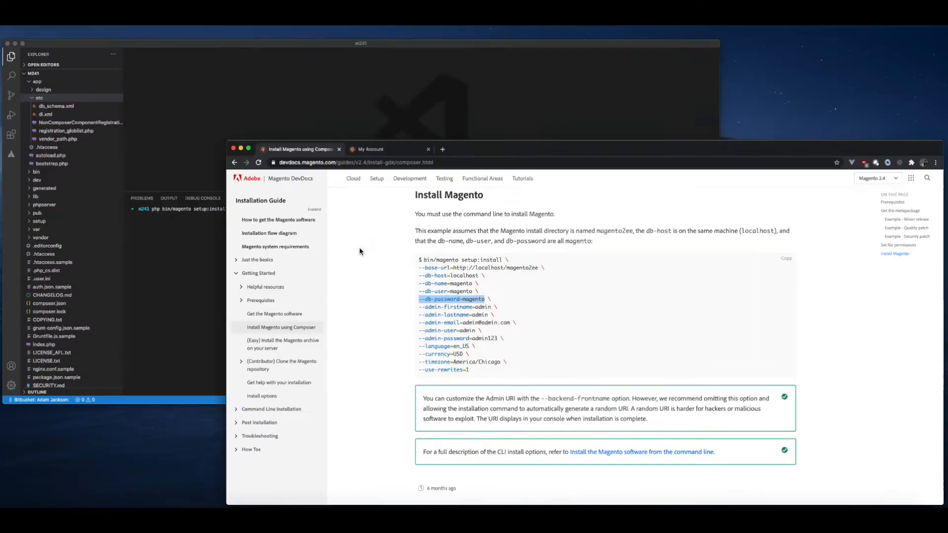
click(374, 235)
key(super+v)
key(BackSpace)
key(BackSpace)
key(BackSpace)
key(BackSpace)
key(BackSpace)
key(BackSpace)
key(BackSpace)
text(root)
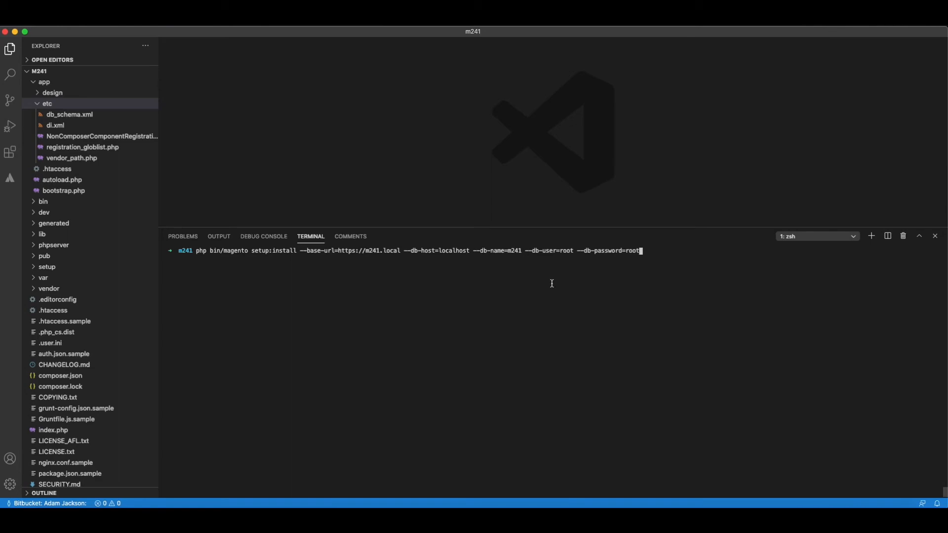
Copy the --admin-firstname option from the browser's DevDocs example into the Visual Studio Code terminal command and enter the administrator's first name.
key(super+Tab)
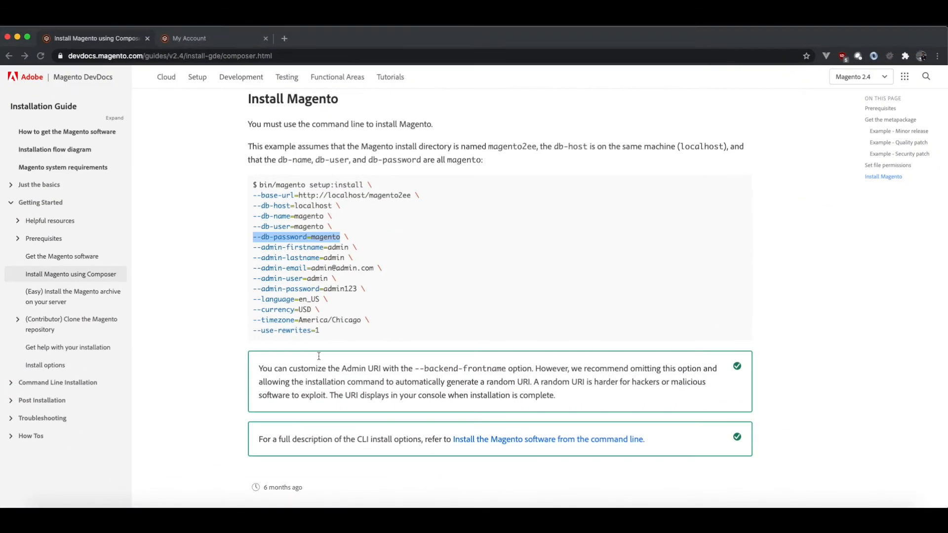
drag(252, 248, 349, 248)
key(super+c)
key(super+Tab)
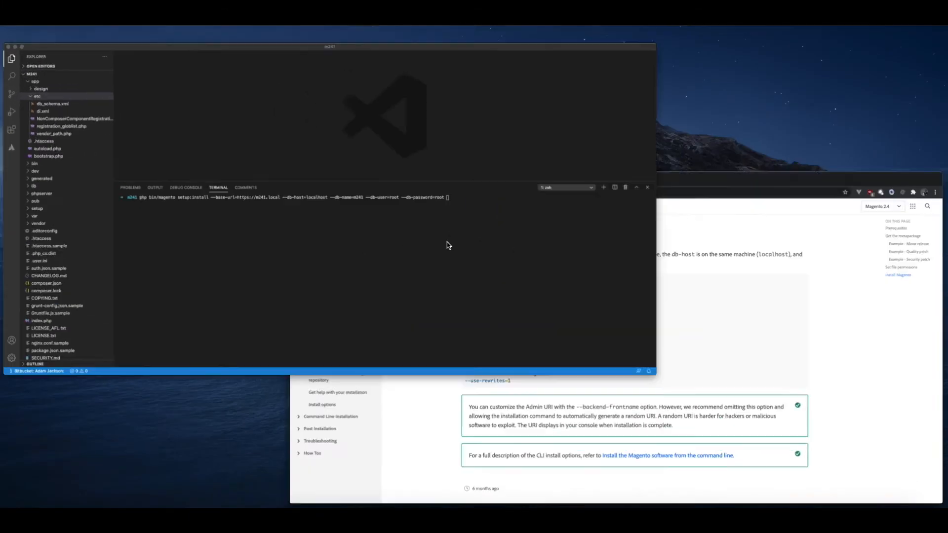
key(super+v)
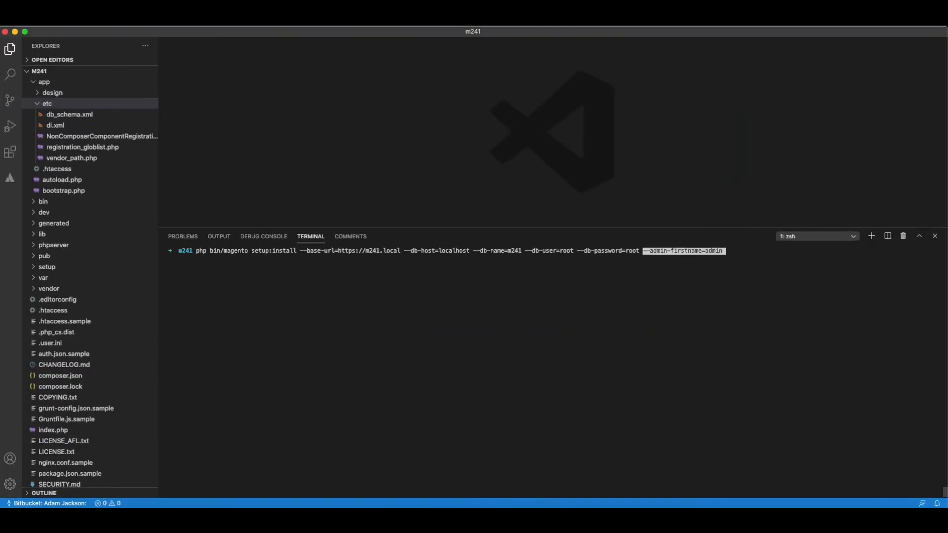
key(BackSpace)
key(BackSpace)
key(BackSpace)
key(BackSpace)
key(BackSpace)
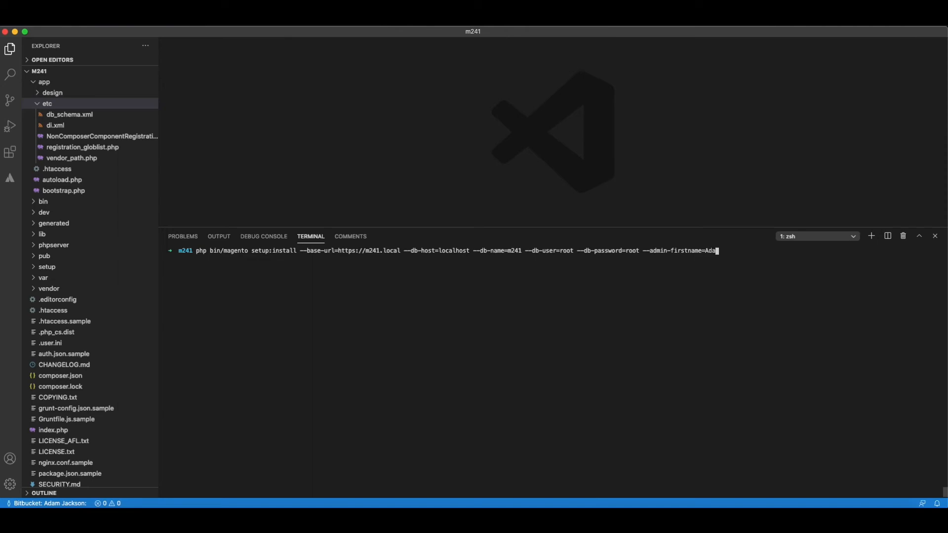
Copy the --admin-lastname option from the browser's DevDocs example into the Visual Studio Code terminal command and enter the administrator's last name.
key(super+Tab)
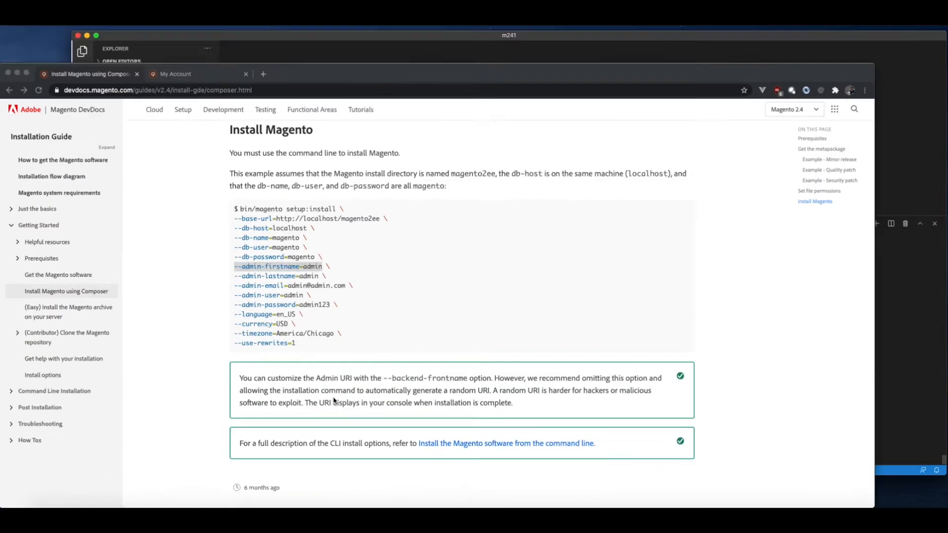
drag(234, 276, 318, 278)
key(super+c)
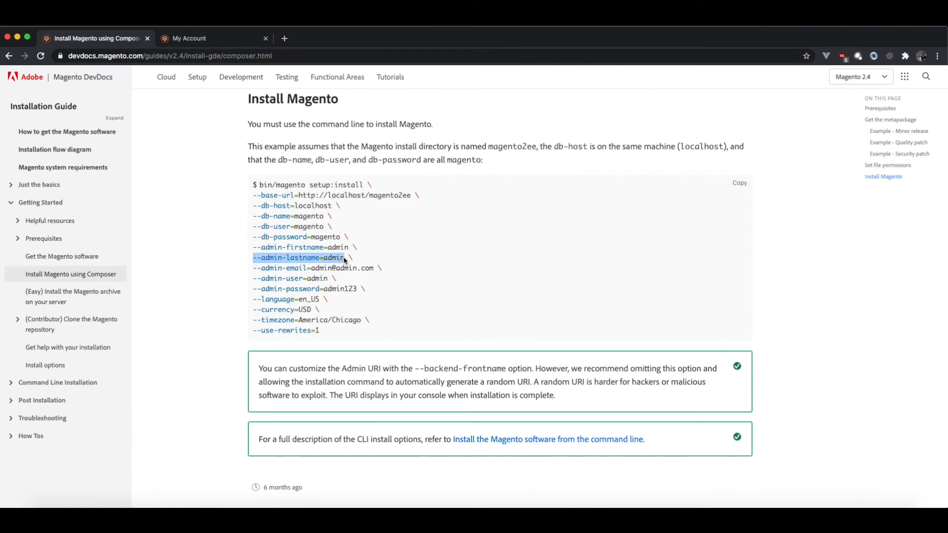
key(super+Tab)
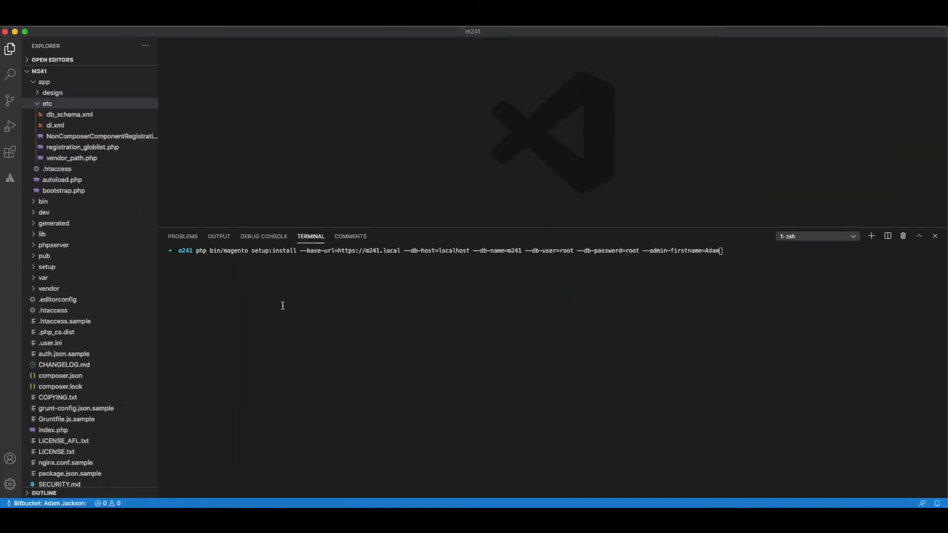
key(super+v)
key(BackSpace)
key(BackSpace)
key(BackSpace)
key(BackSpace)
key(BackSpace)
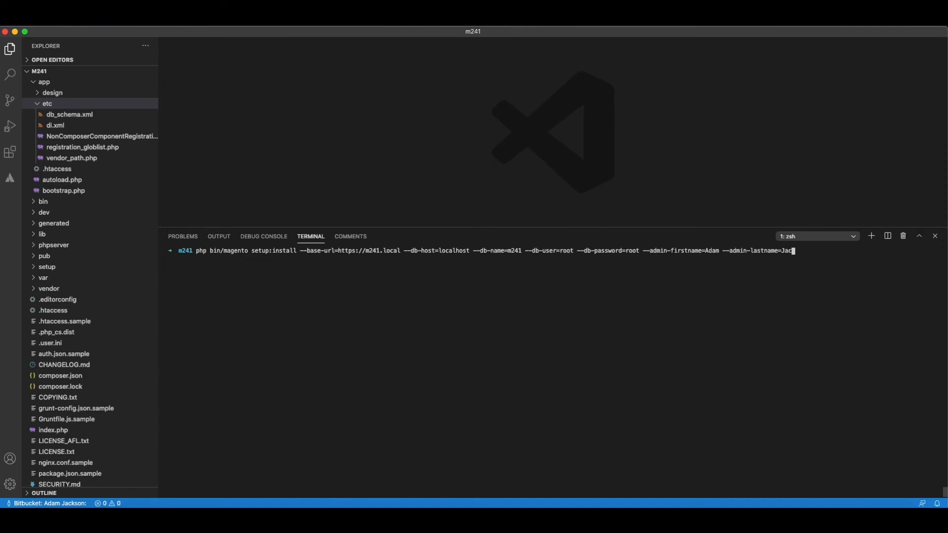
Copy the --admin-email option from the browser's DevDocs example into the Visual Studio Code terminal command, keeping the example's e-mail address as its value.
key(ctrl+Up)
click(392, 372)
drag(307, 269, 374, 270)
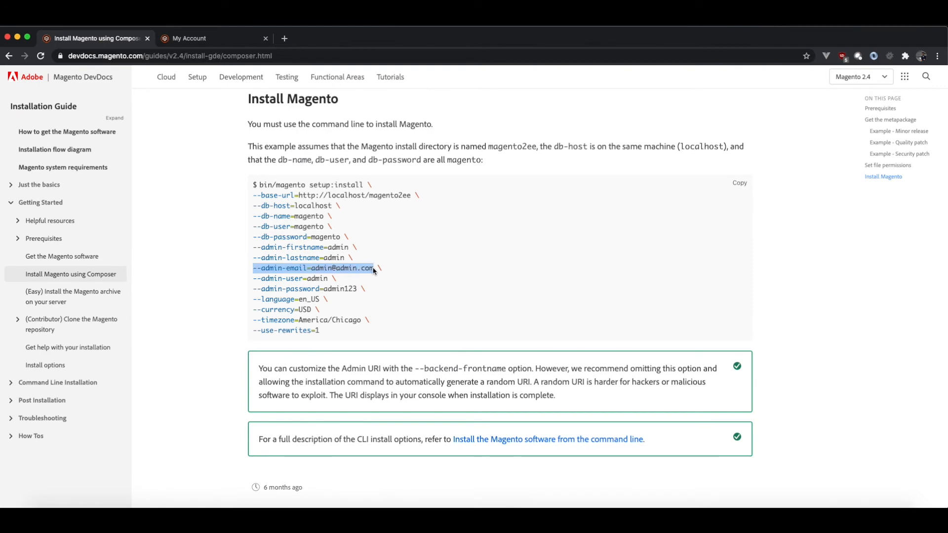
key(ctrl+Up)
click(434, 253)
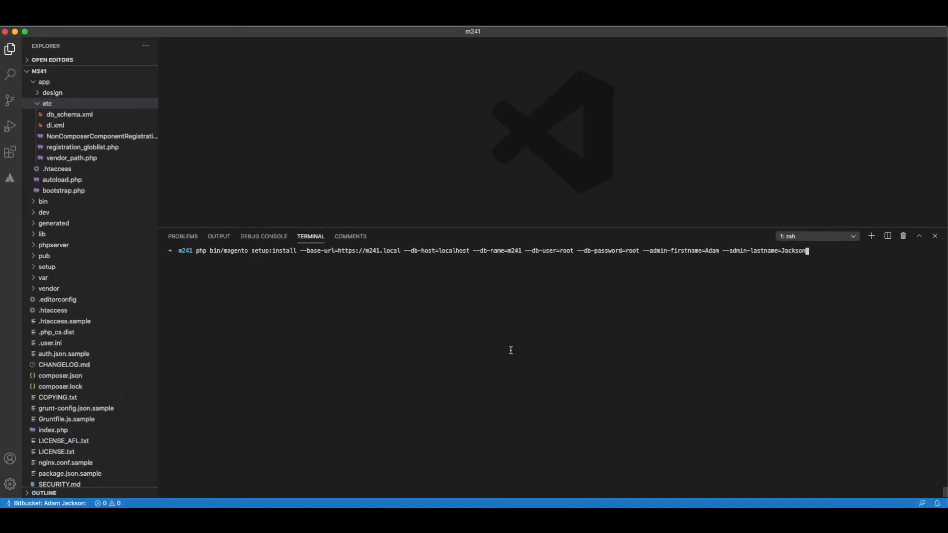
key(super+v)
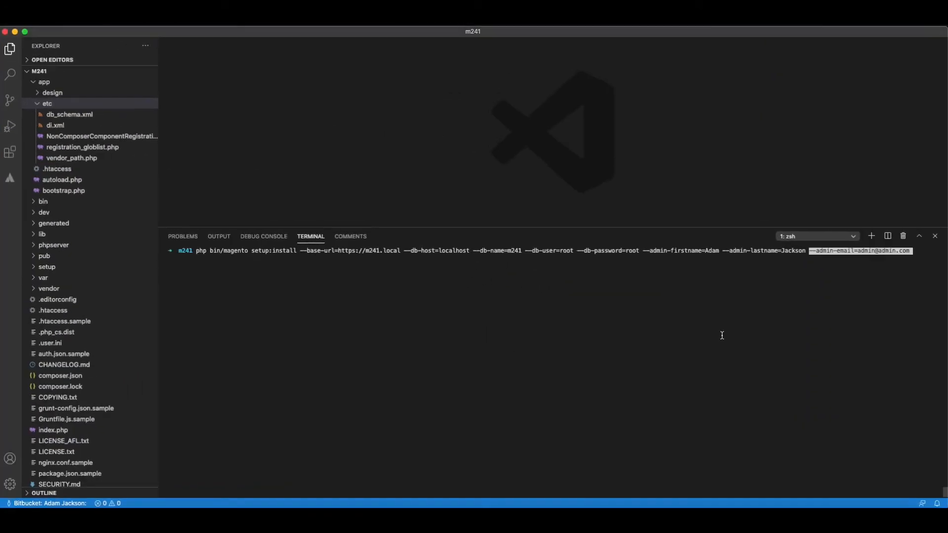
key(BackSpace)
key(BackSpace)
key(BackSpace)
key(BackSpace)
key(BackSpace)
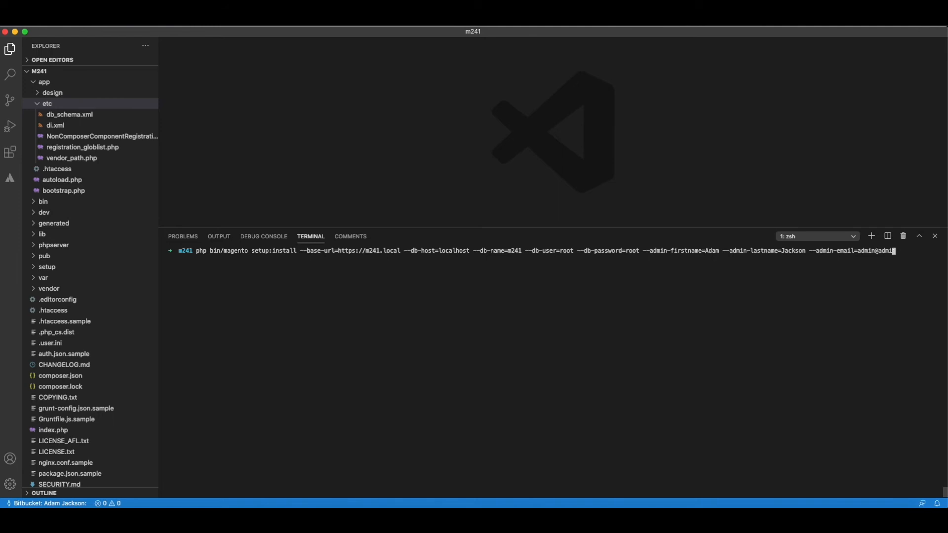
text(in)
key(BackSpace)
key(BackSpace)
text(n.com)
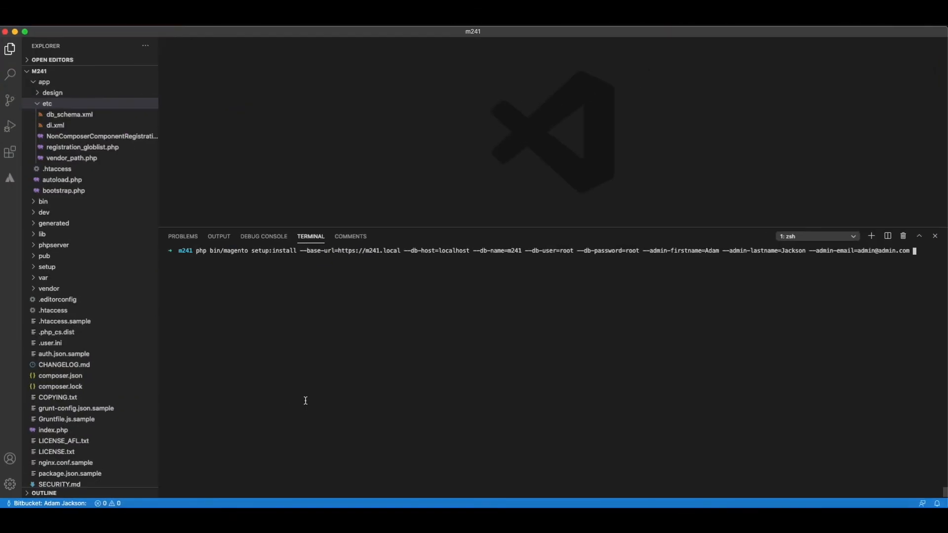
Copy the --admin-user option from the browser's DevDocs example and append it to the Visual Studio Code terminal command as --admin-user=admin.
key(ctrl+Up)
click(335, 349)
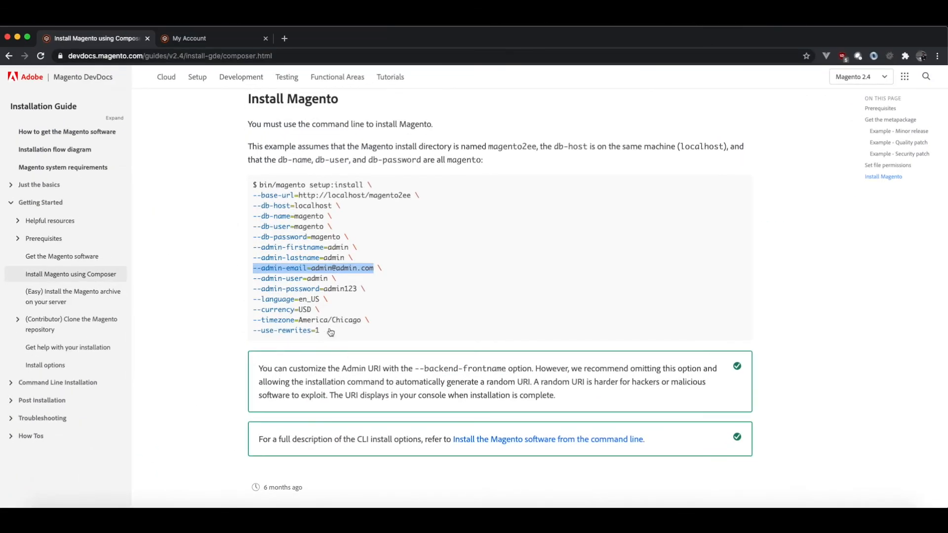
click(262, 278)
mouse_move(253, 279)
mouse_down()
mouse_move(371, 291)
mouse_move(258, 279)
mouse_up()
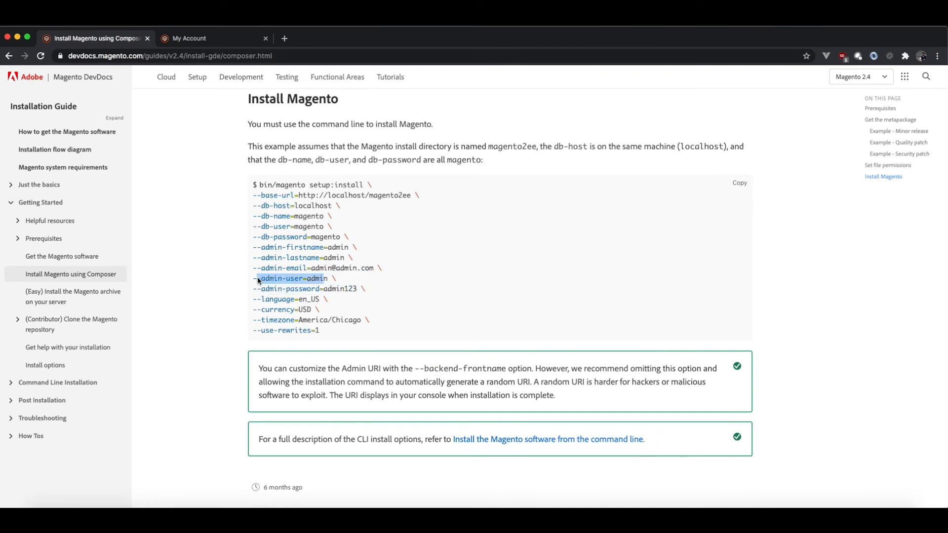
key(ctrl+Up)
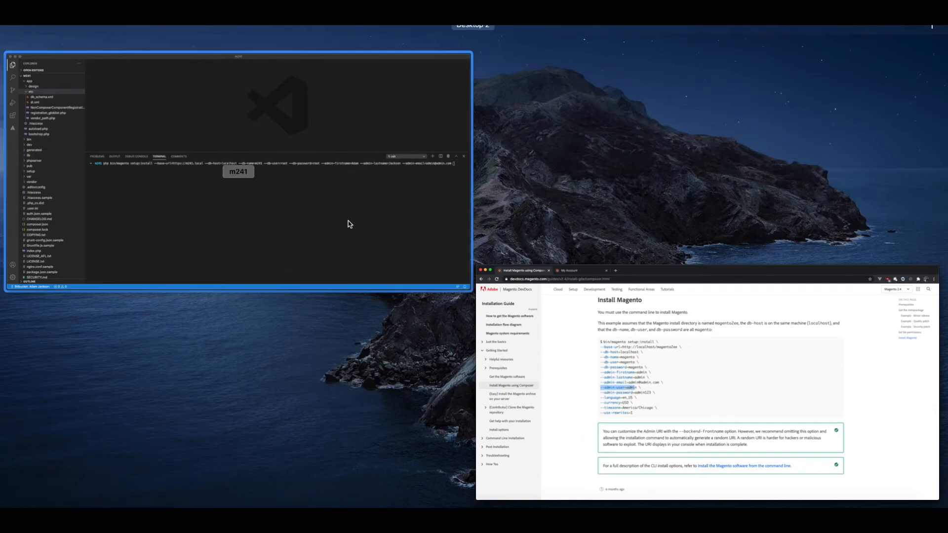
click(349, 222)
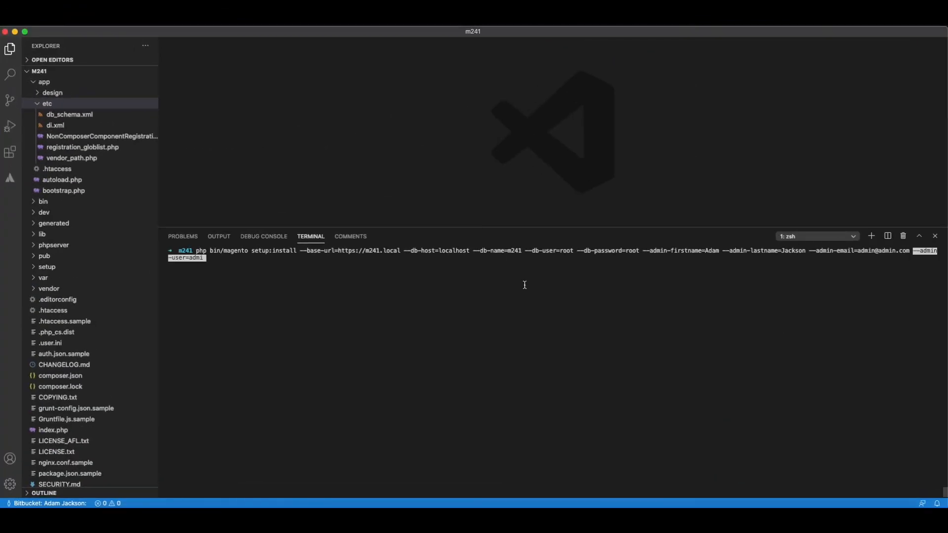
key(Right)
text(n)
Copy the --admin-password option with the example's admin password from the browser's DevDocs page and append it to the Visual Studio Code terminal command.
key(ctrl+Up)
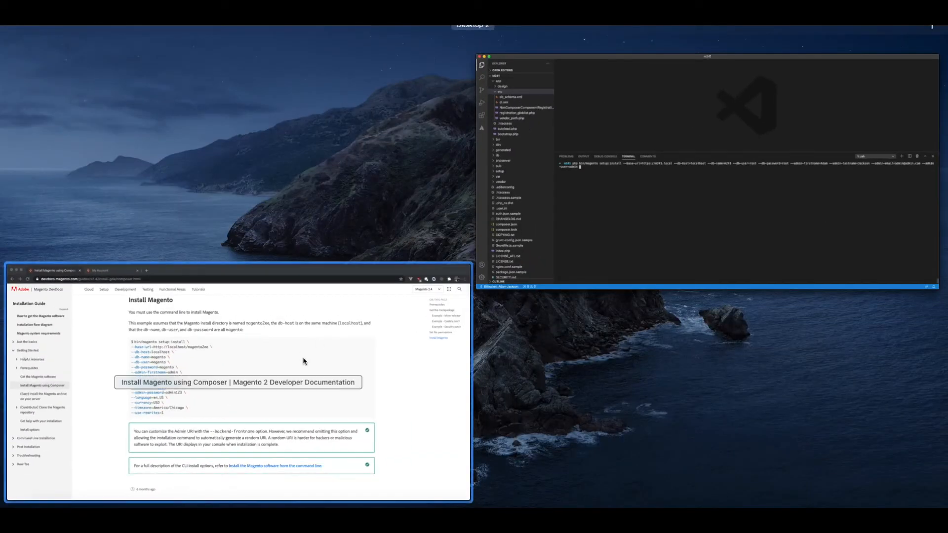
click(309, 359)
click(264, 295)
drag(253, 289, 356, 295)
key(super+c)
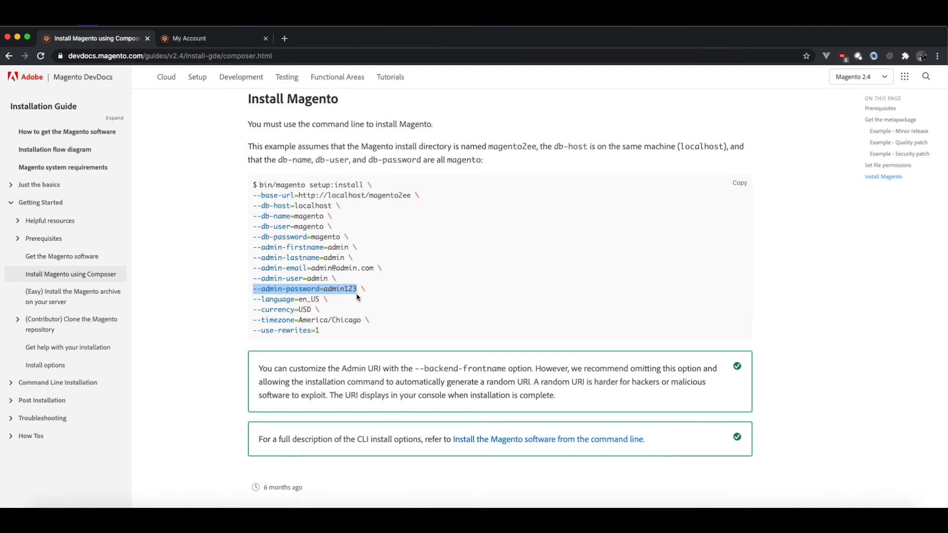
key(ctrl+Up)
click(388, 275)
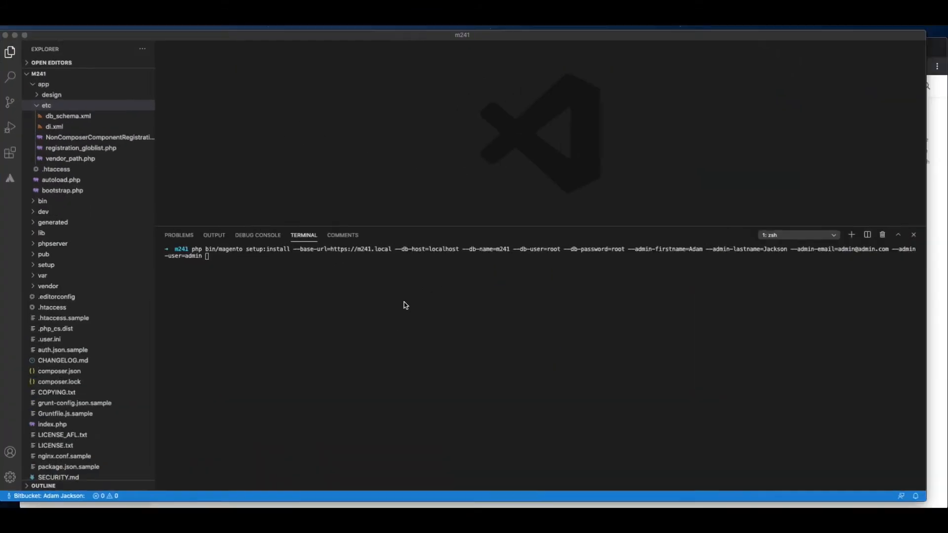
key(super+v)
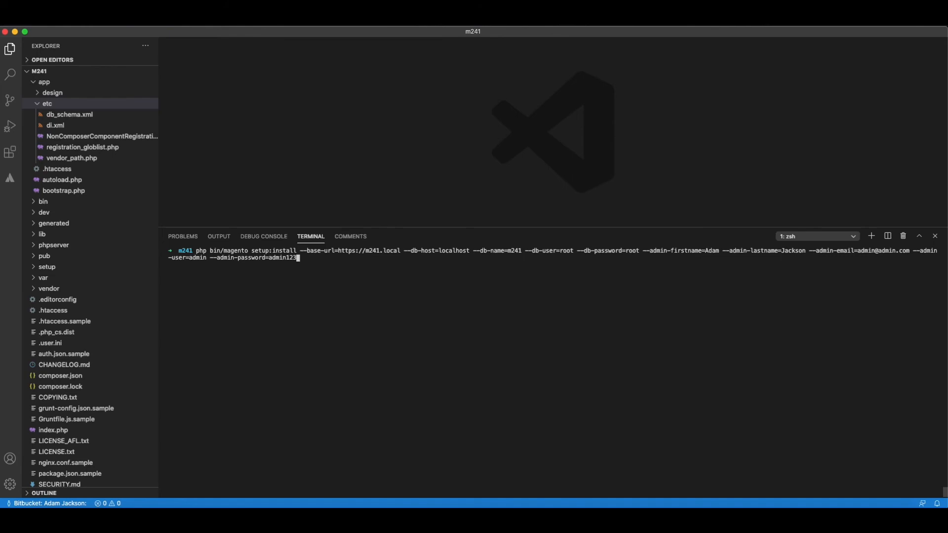
Copy the --use-rewrites=1 option from the browser's DevDocs example, append it to the Visual Studio Code terminal command and run the installation.
key(ctrl+Up)
click(278, 330)
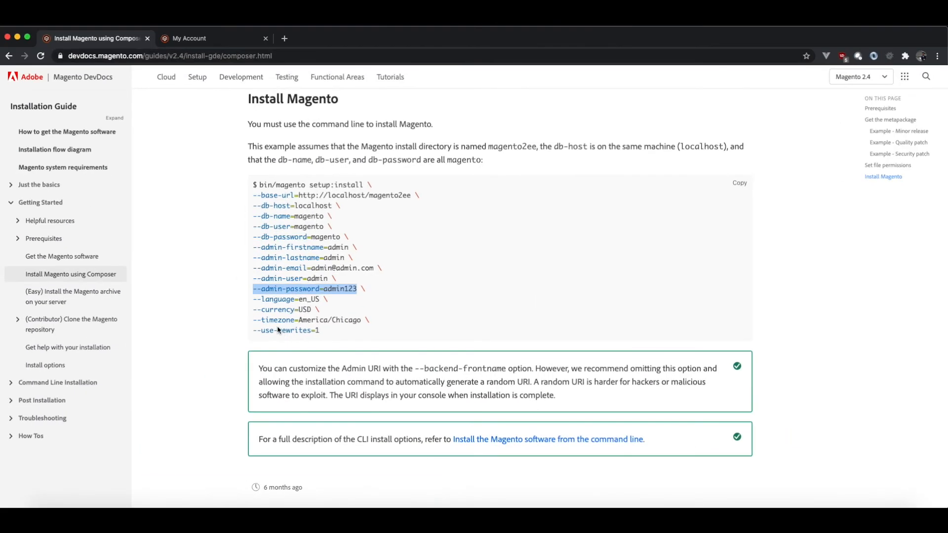
drag(254, 330, 323, 337)
key(super+c)
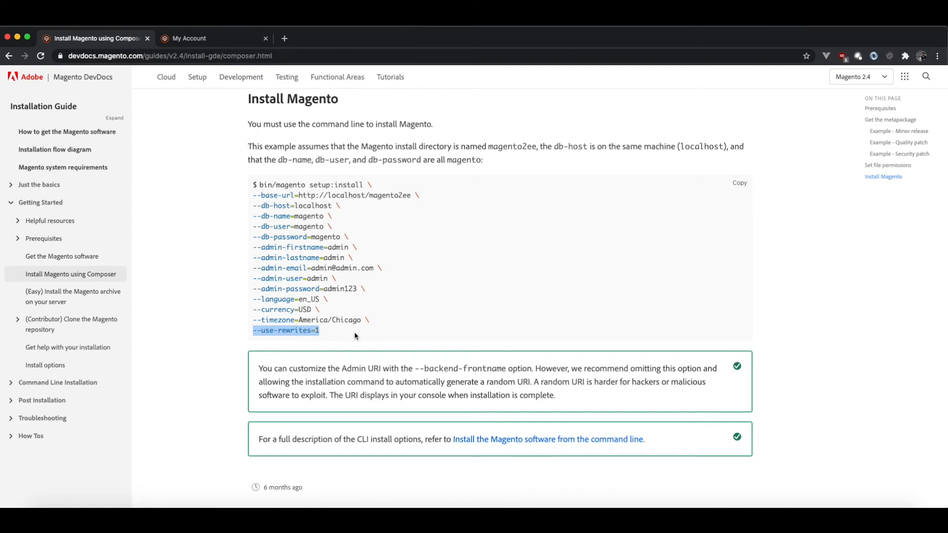
key(ctrl+Up)
click(351, 232)
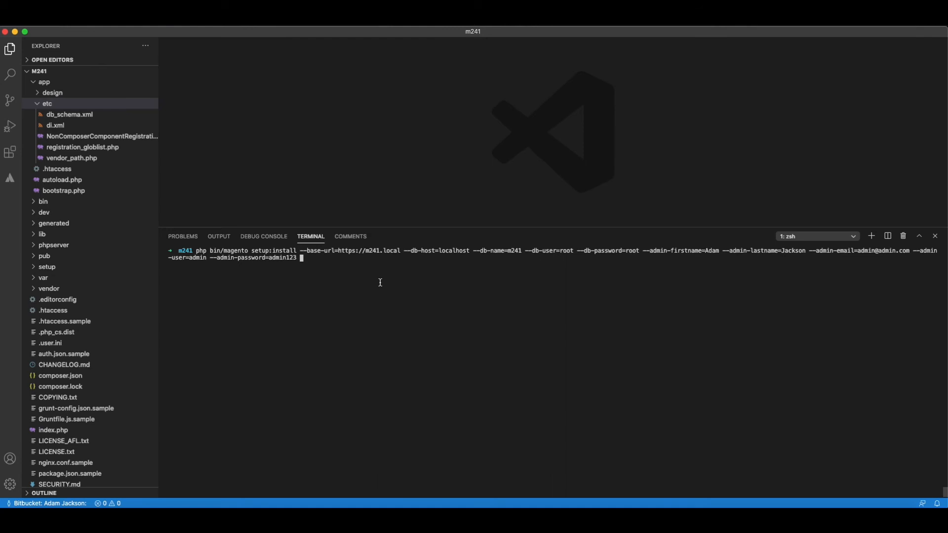
key(super+v)
key(Return)
key(Return)
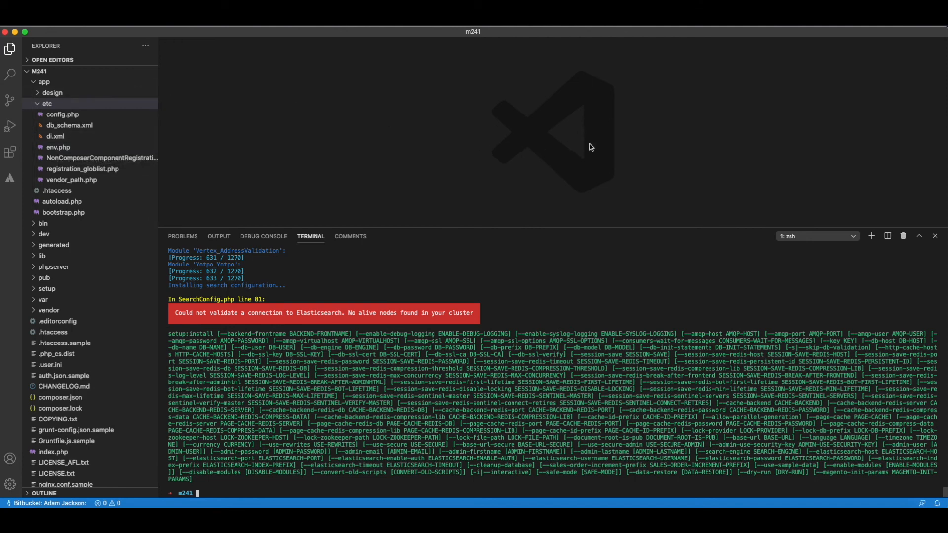
Split the terminal, start elasticsearch in the new pane, and narrow that pane to give the installation output more width.
click(888, 236)
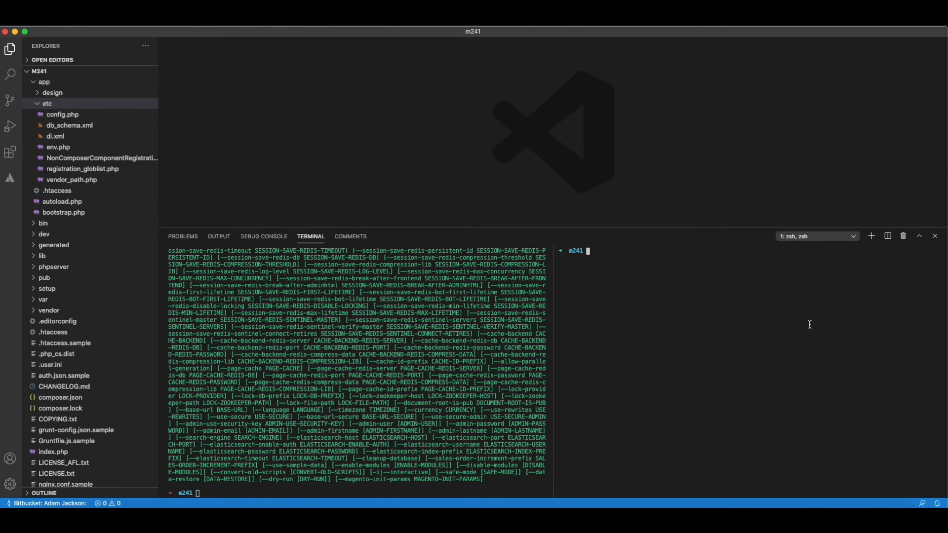
text(el)
key(Tab)
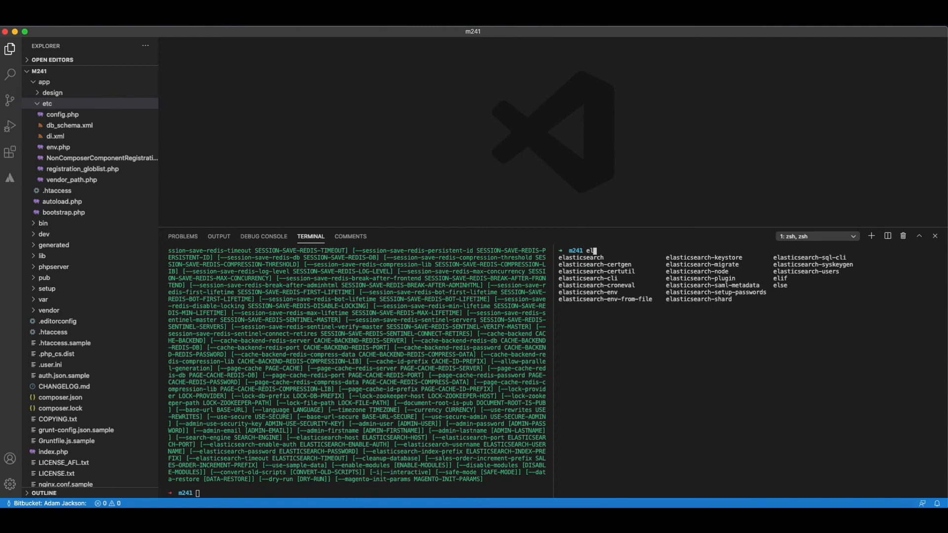
text(asticsearch)
key(Return)
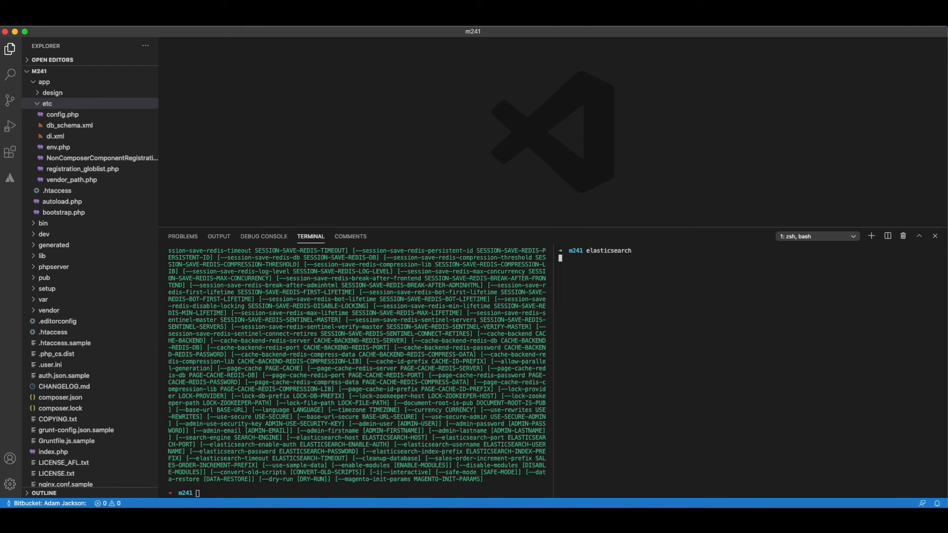
drag(553, 293, 824, 294)
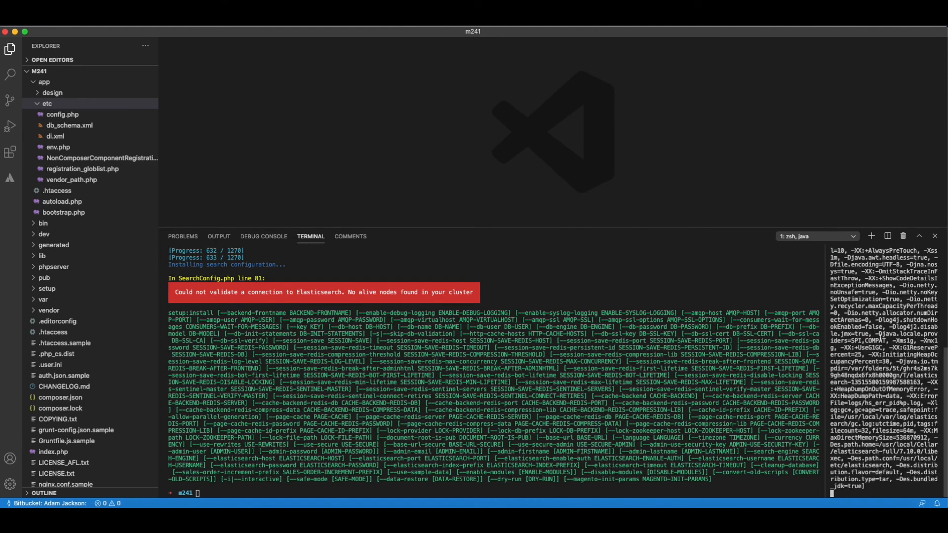
drag(825, 296, 857, 291)
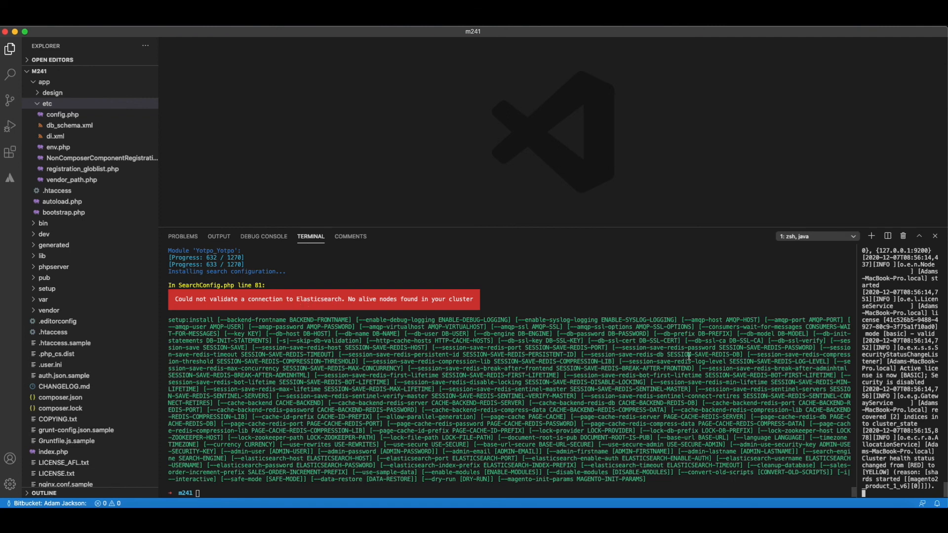
Recall the php bin/magento setup:install command in the original terminal pane and run it again.
key(Up)
click(539, 433)
key(Up)
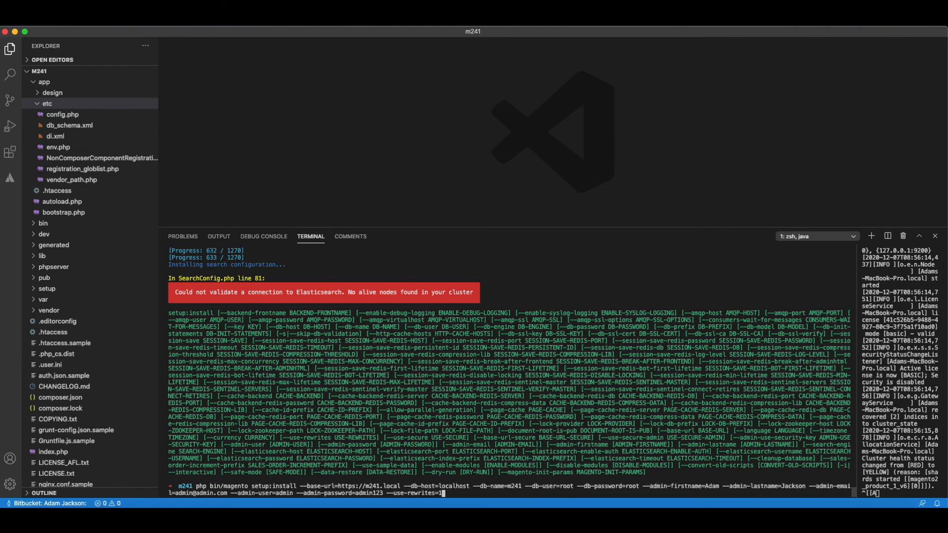
key(Return)
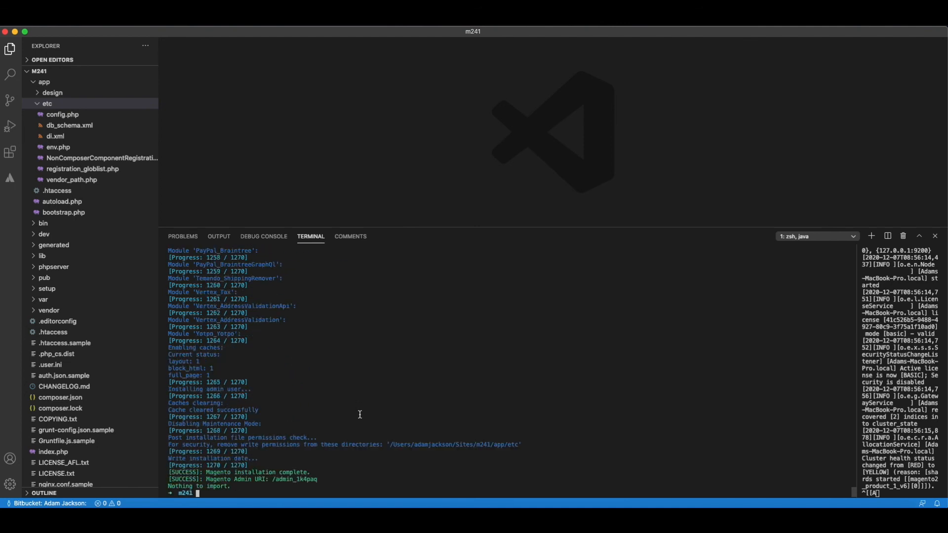
Highlight the Magento Admin URI in the installation output.
drag(272, 479, 317, 480)
click(300, 478)
drag(273, 480, 321, 480)
click(318, 479)
Open app/etc/env.php, enlarge the editor area, and examine its backend frontName, database connection and downloadable_domains settings.
click(52, 148)
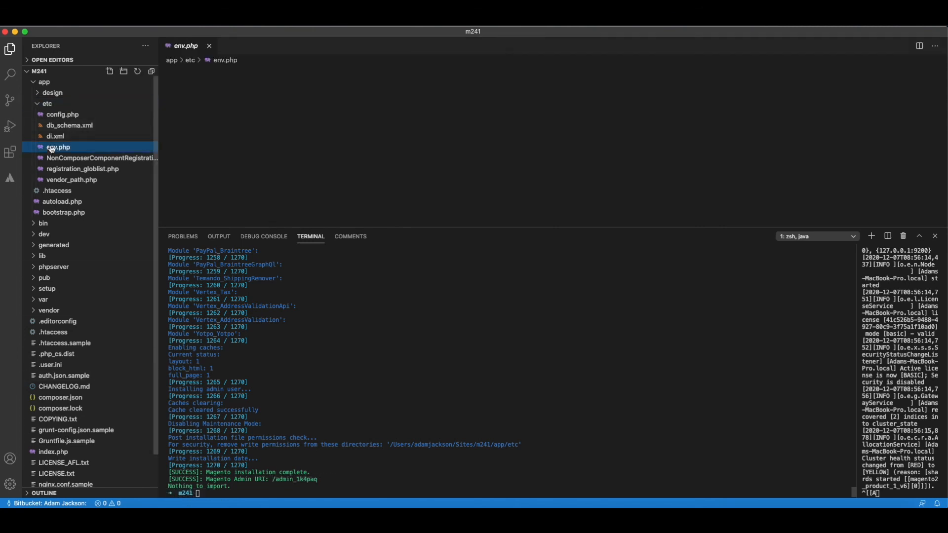
drag(325, 97, 228, 99)
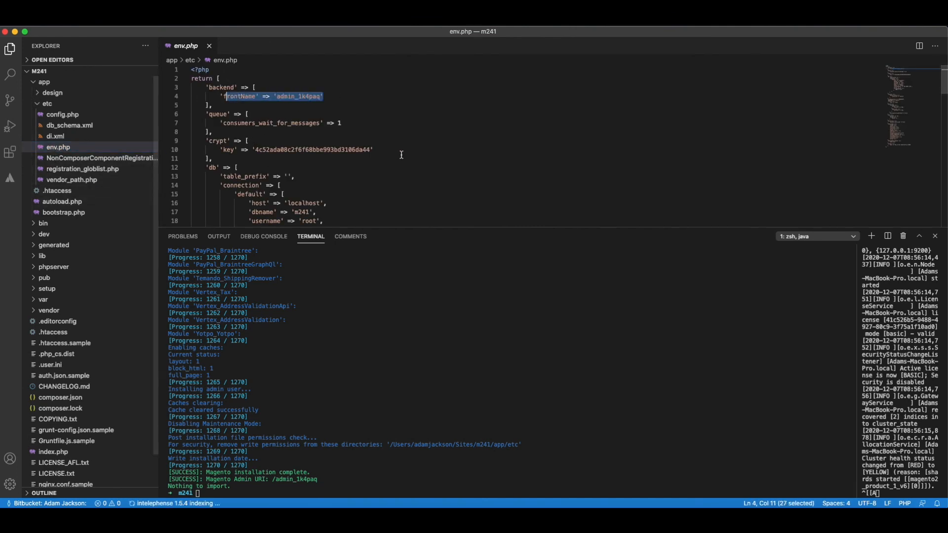
scroll(401, 154, down, 4)
drag(432, 228, 418, 345)
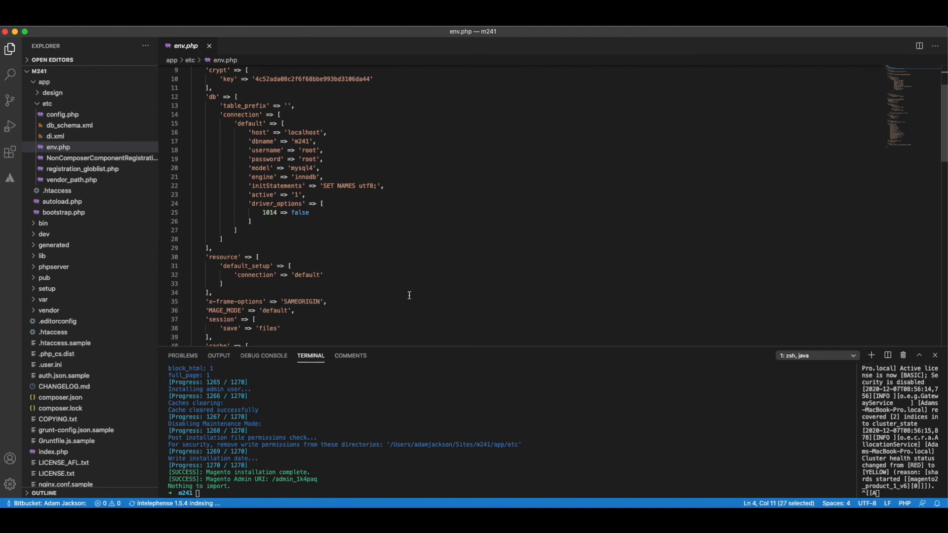
scroll(409, 295, down, 15)
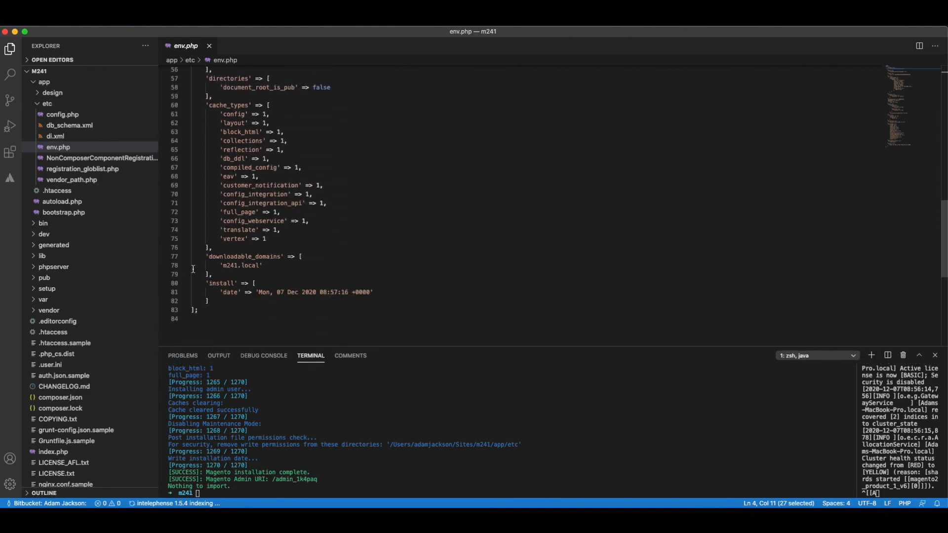
drag(207, 256, 238, 272)
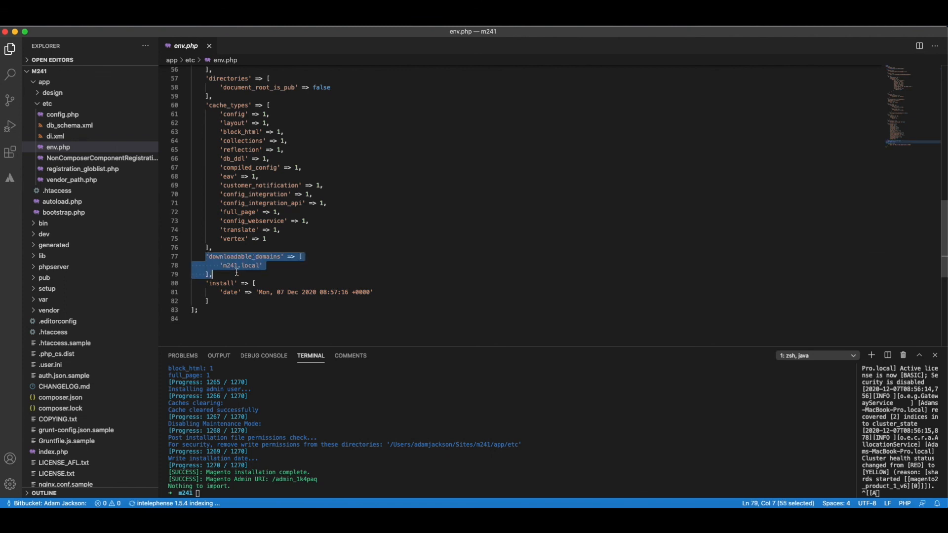
click(409, 280)
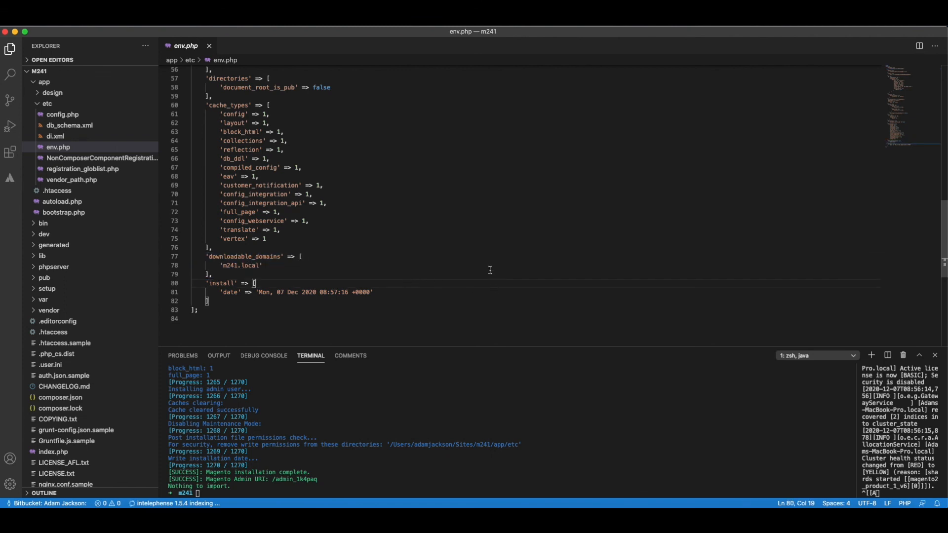
scroll(482, 246, up, 16)
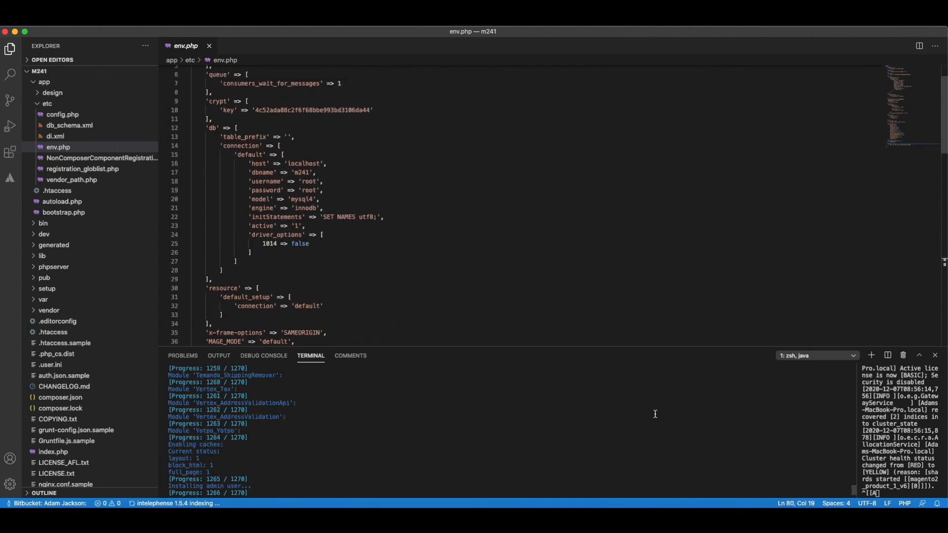
Copy the admin URI from the installation output and open m241.local/admin_1k4paq in a new browser tab.
drag(275, 478, 335, 482)
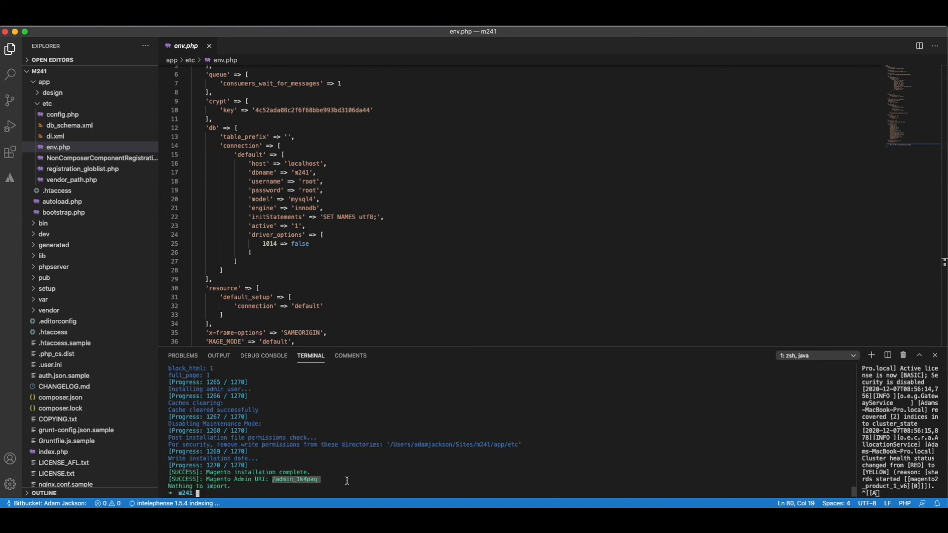
click(189, 506)
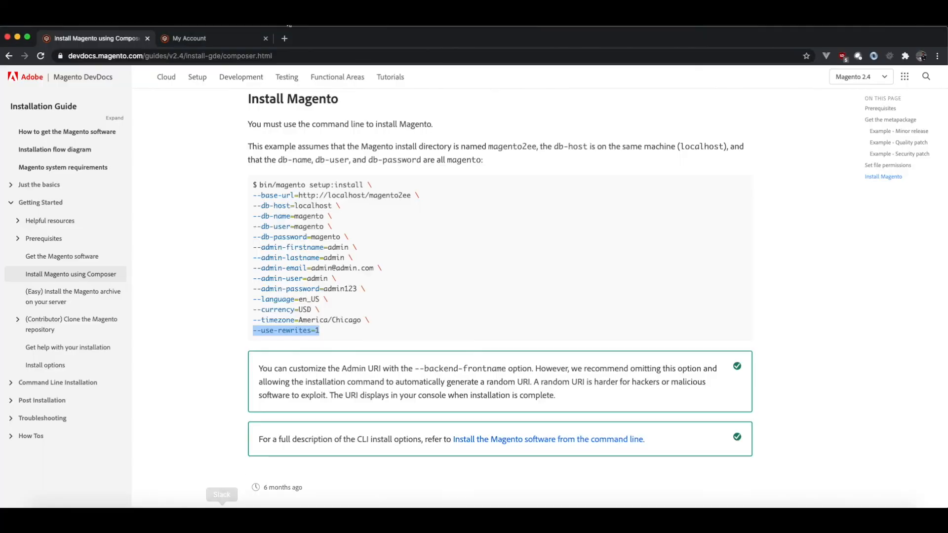
key(super+t)
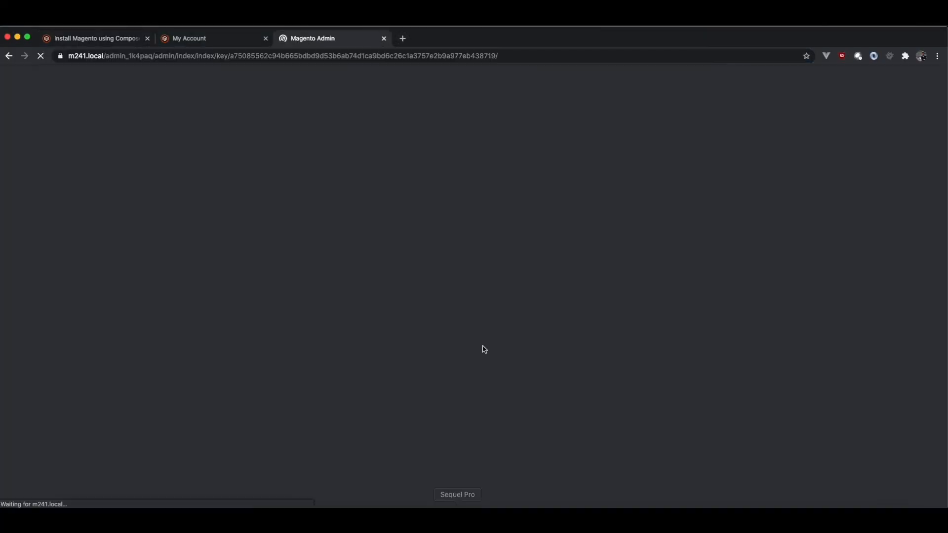
Switch back to Visual Studio Code and review the env.php settings and the project's file tree.
key(ctrl+Up)
click(355, 369)
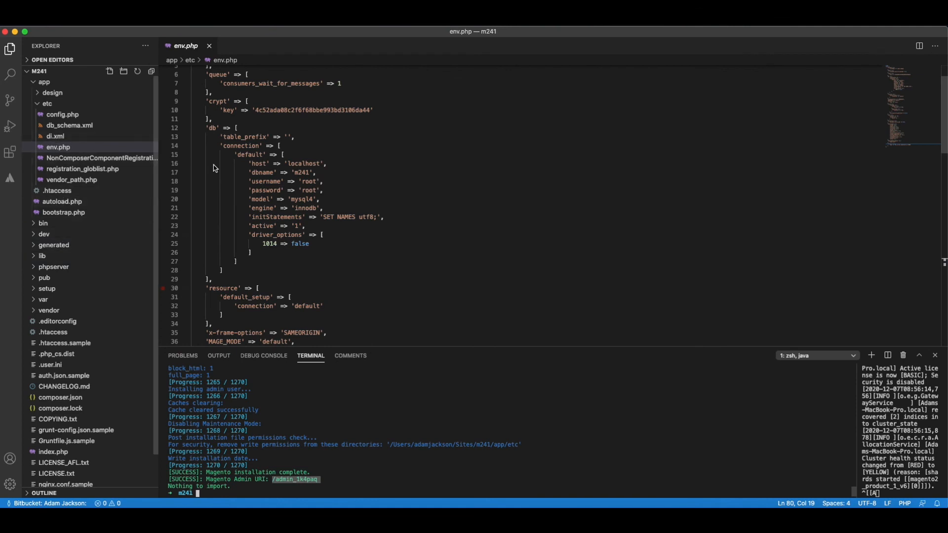
scroll(344, 246, down, 1)
scroll(345, 246, down, 2)
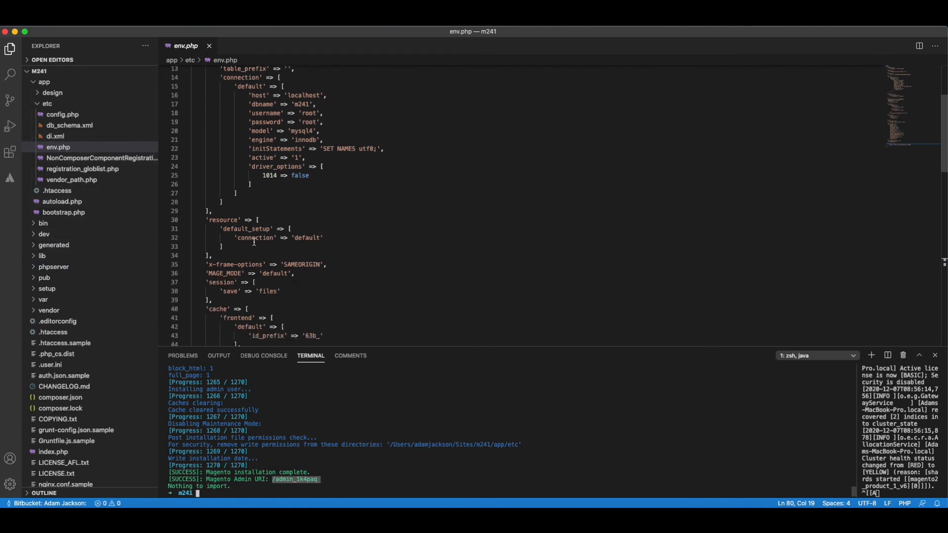
scroll(120, 298, down, 3)
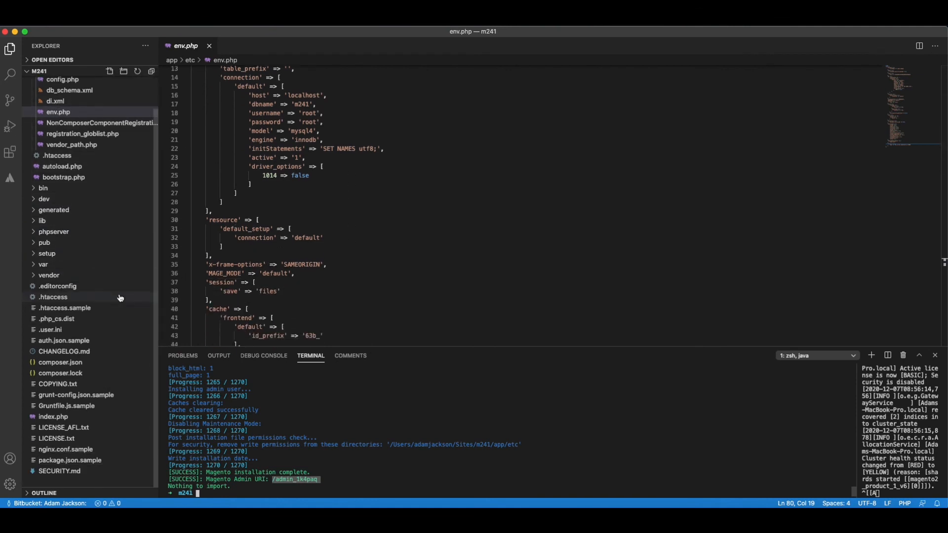
scroll(121, 298, up, 3)
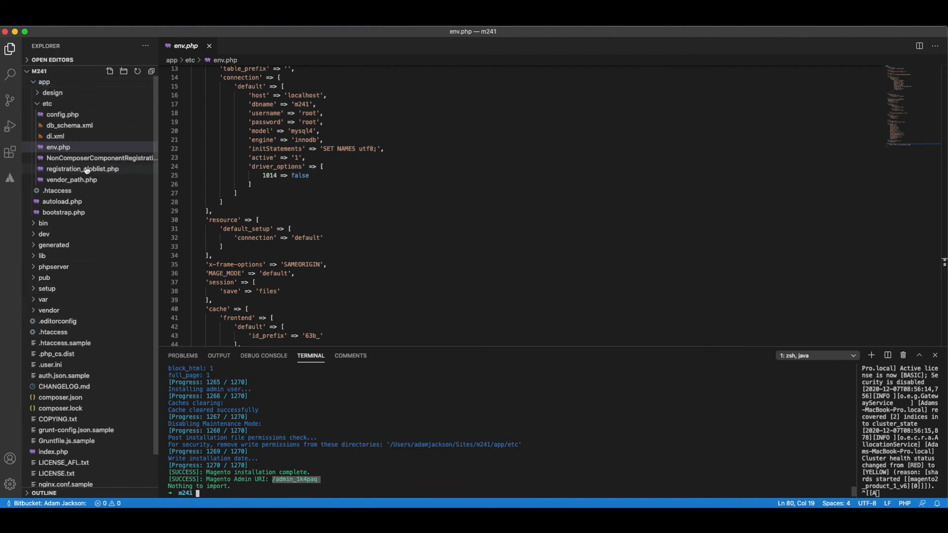
Open app/etc/config.php, examine its list of Magento modules, and collapse the etc folder in the file tree.
click(63, 117)
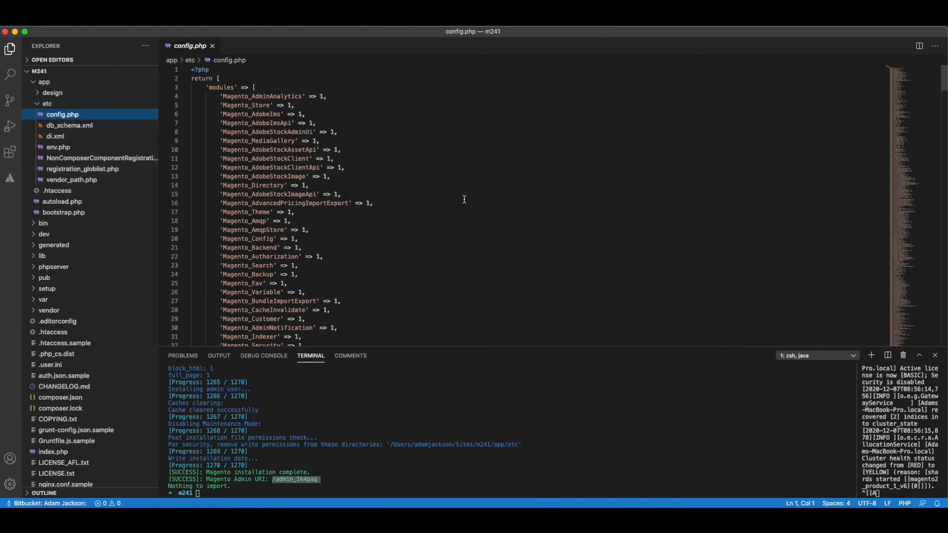
scroll(498, 338, down, 20)
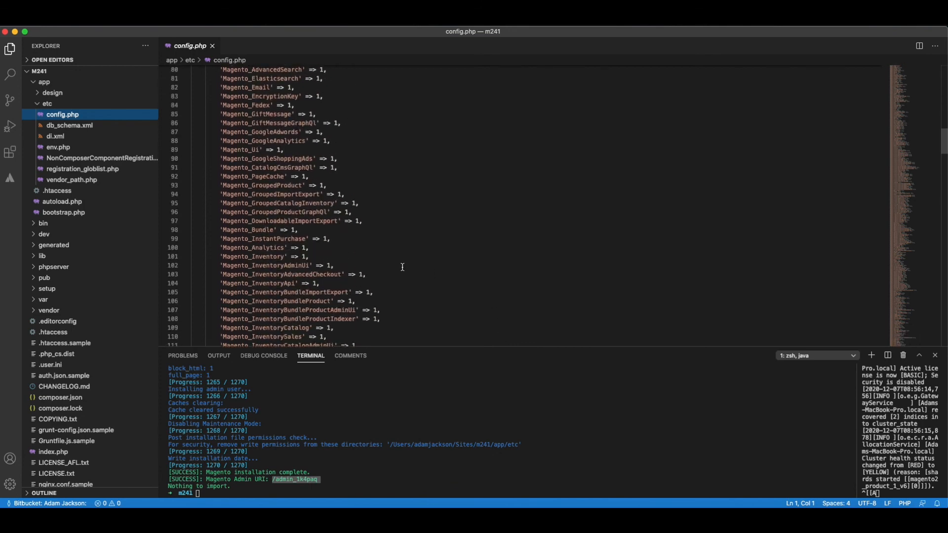
scroll(395, 272, down, 20)
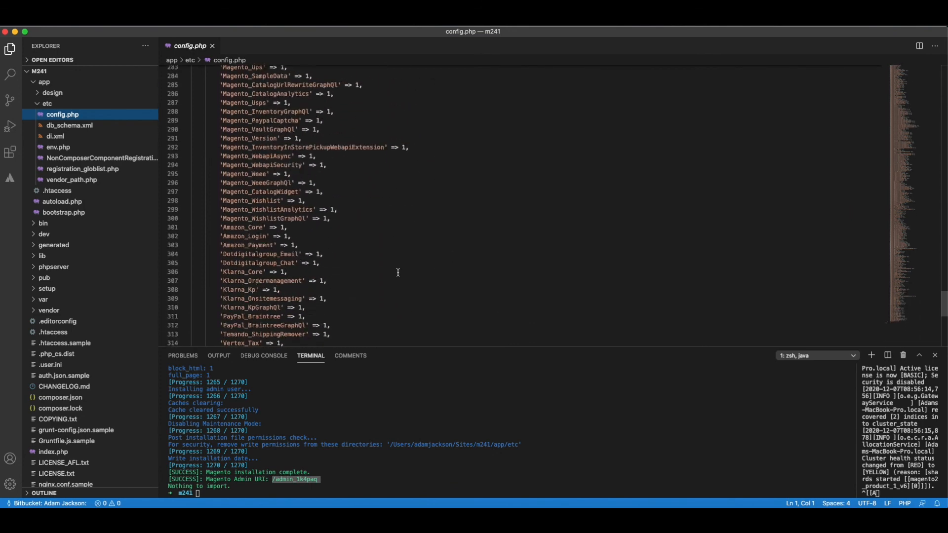
scroll(415, 246, up, 20)
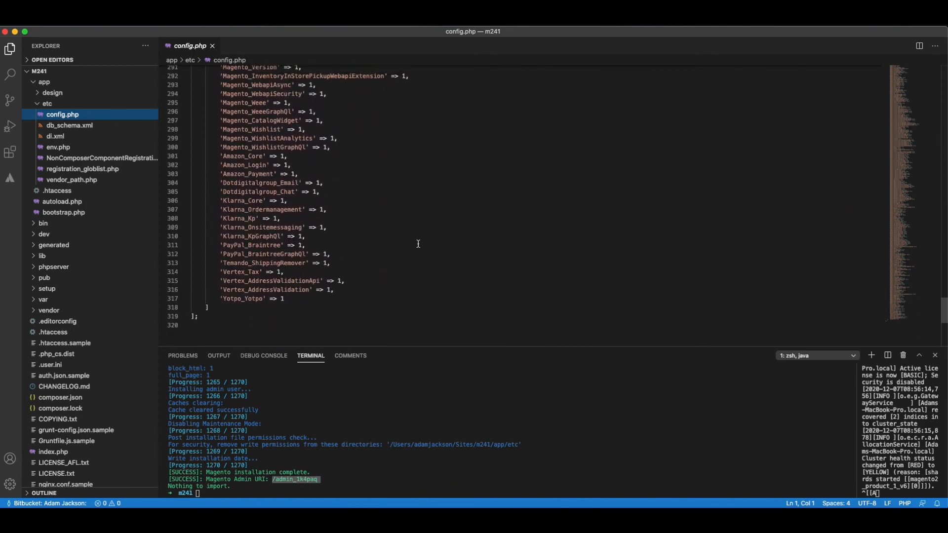
scroll(418, 255, up, 20)
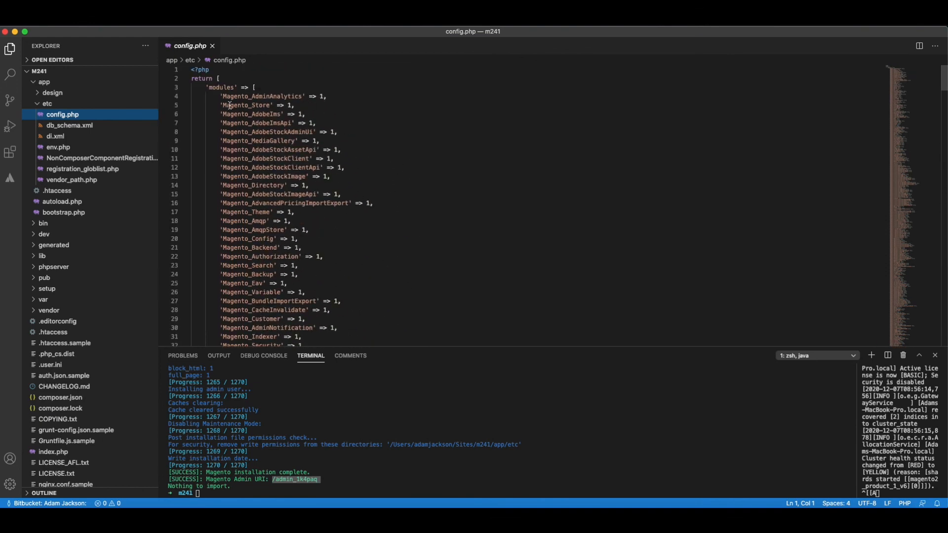
scroll(358, 246, down, 20)
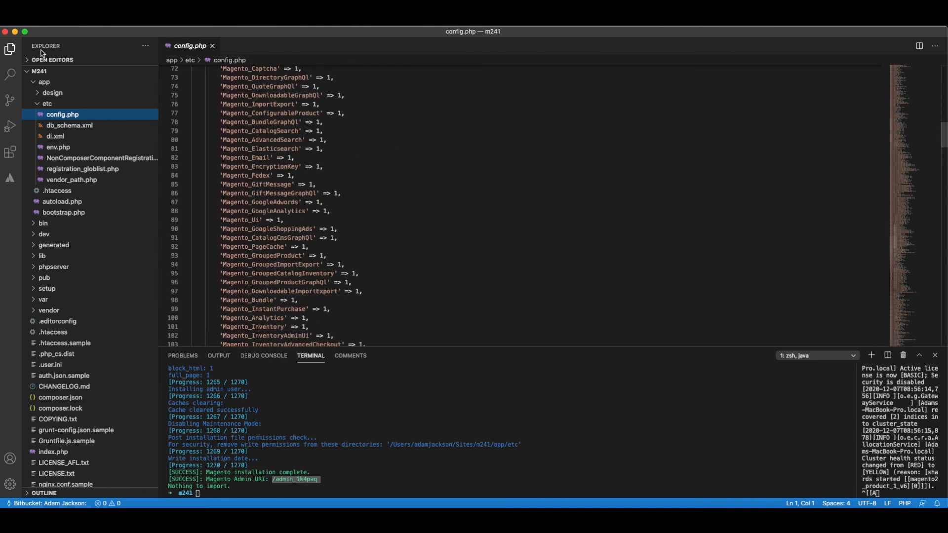
scroll(325, 233, down, 2)
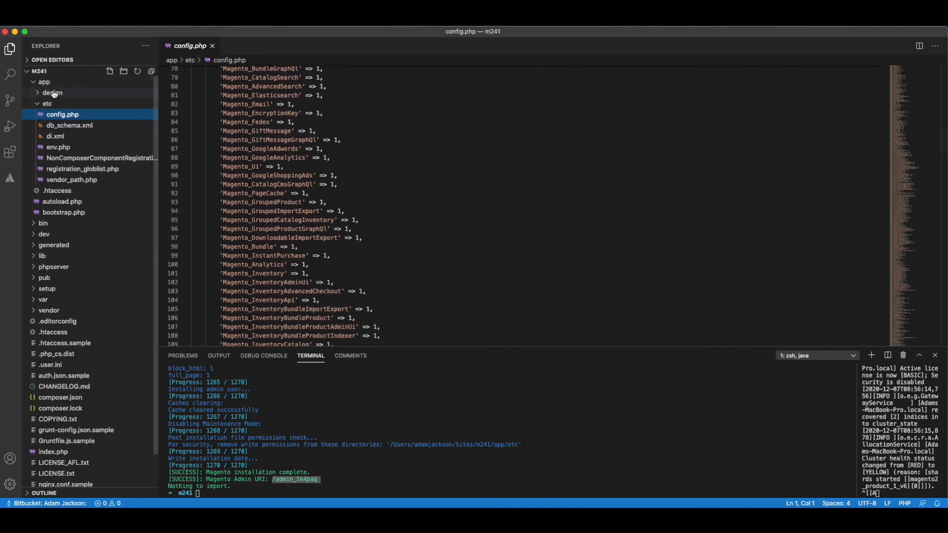
click(44, 105)
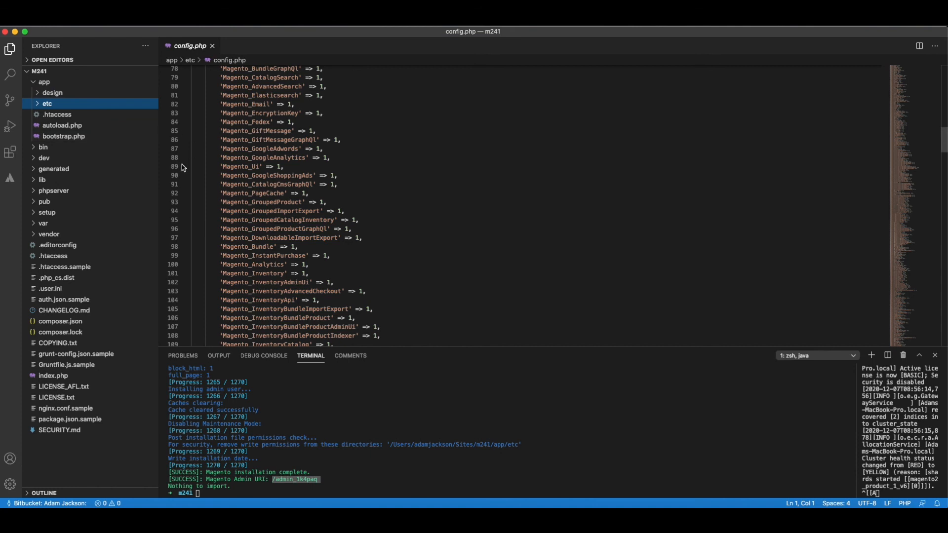
scroll(291, 175, down, 15)
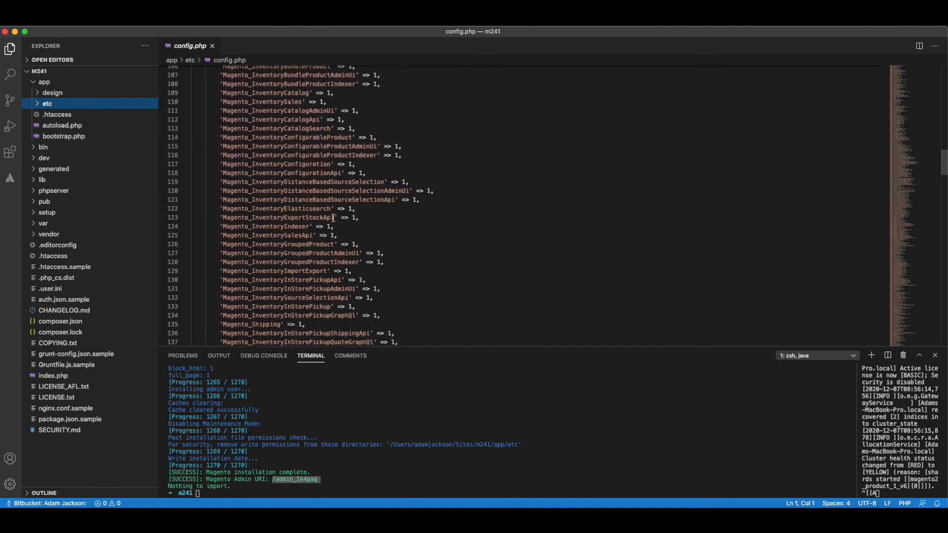
scroll(333, 226, down, 11)
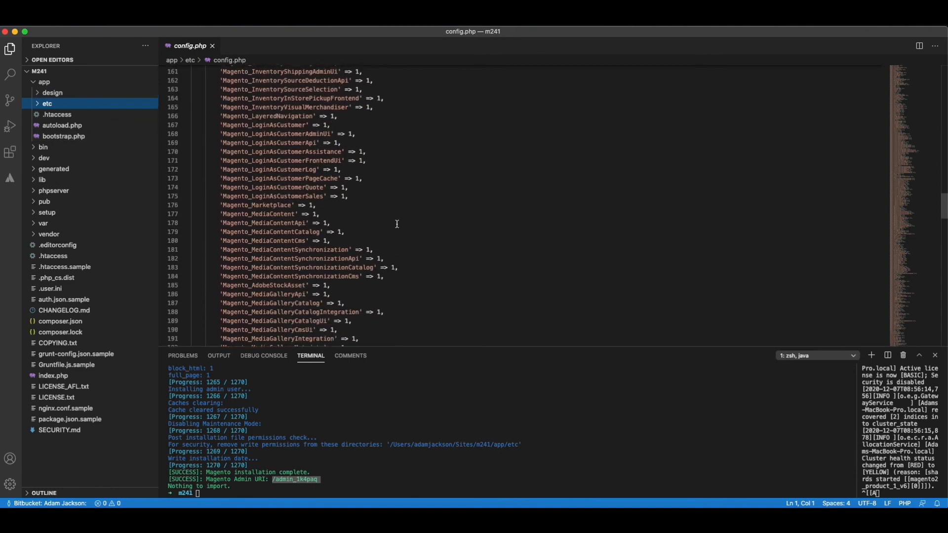
scroll(395, 226, down, 2)
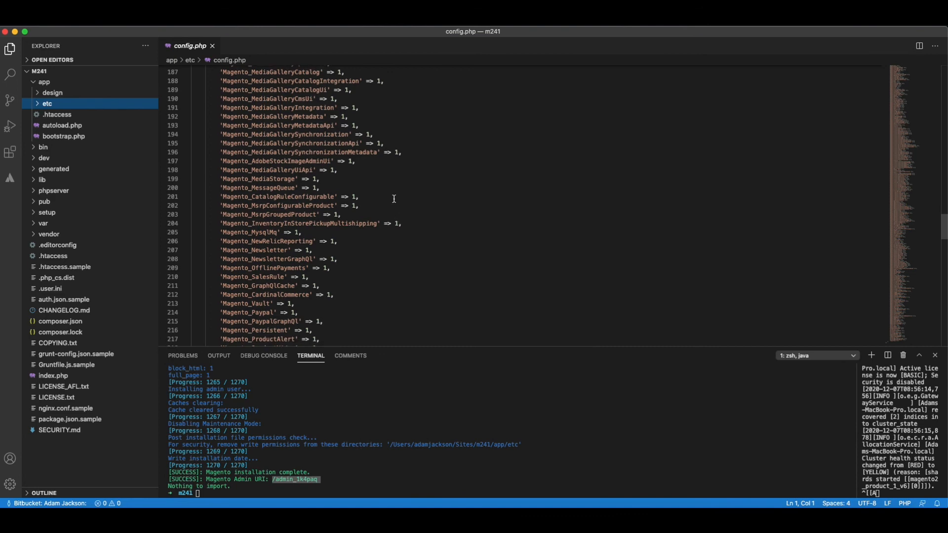
Switch to the Magento Admin sign-in page in the browser.
key(ctrl+Up)
click(386, 344)
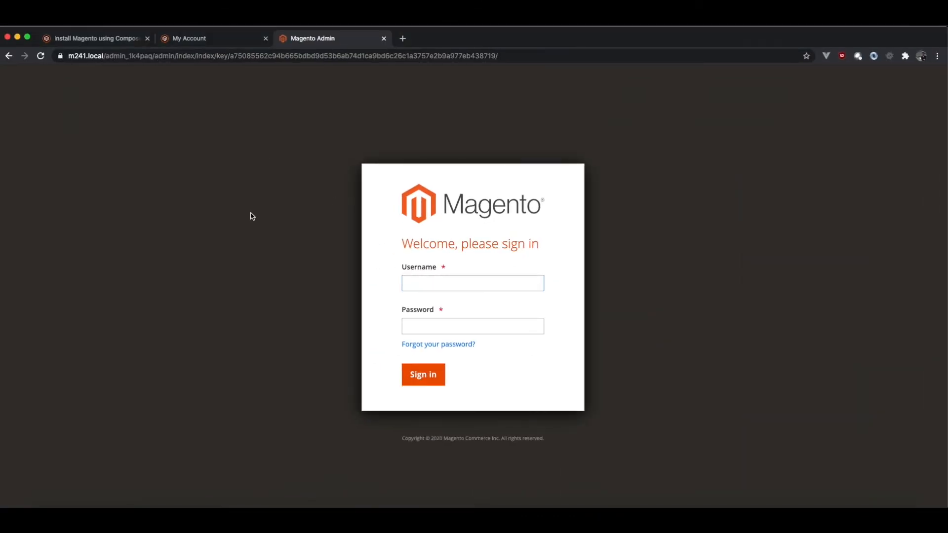